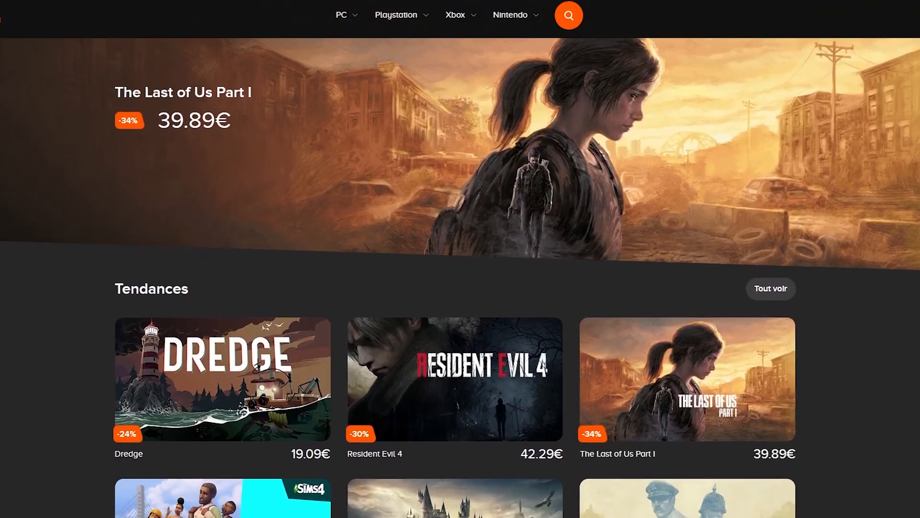
Step: Browse the game store's Tendances and Précommandes listings
scroll(460, 278, down, 3)
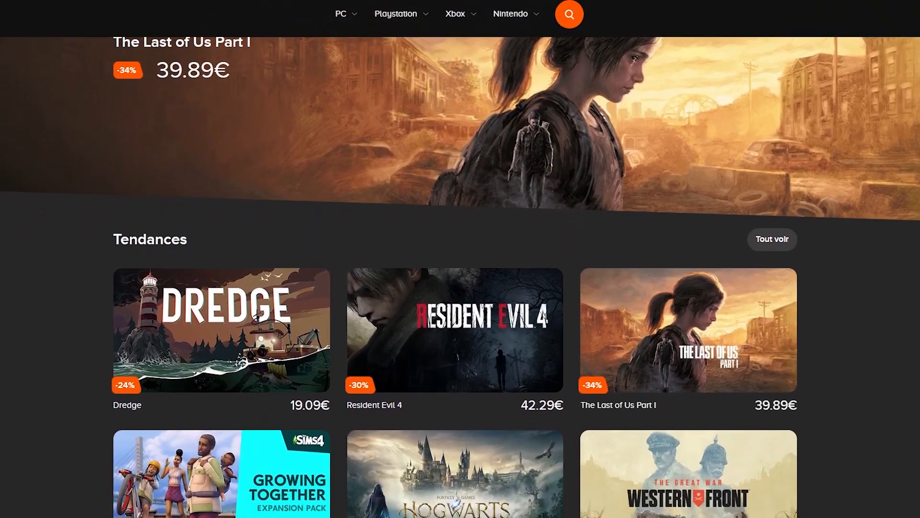
scroll(461, 278, down, 4)
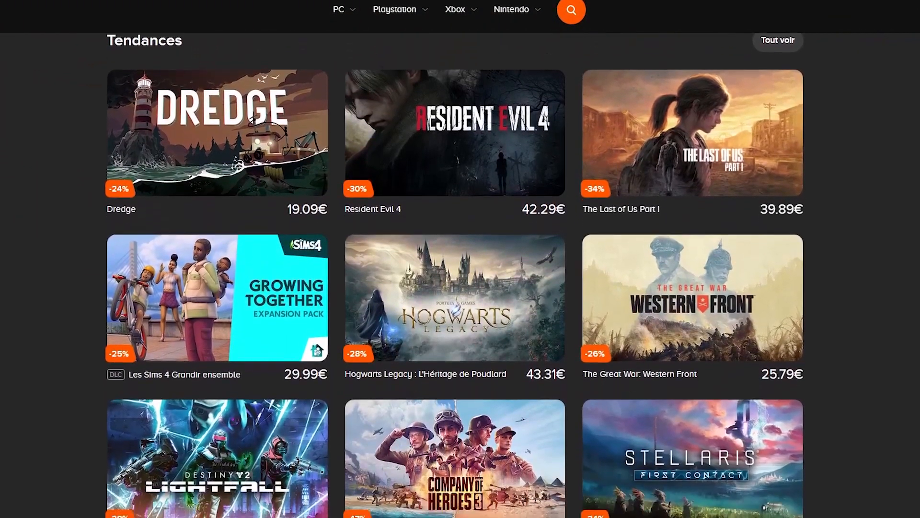
scroll(460, 278, down, 4)
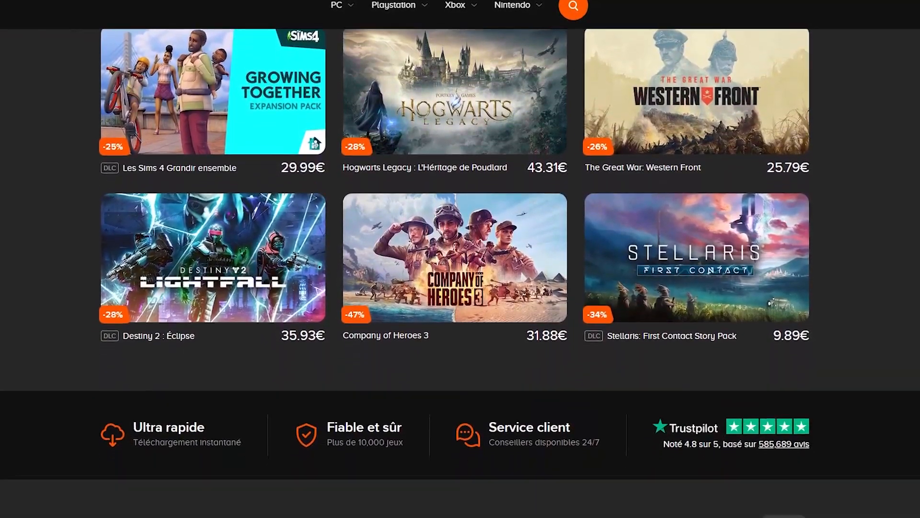
scroll(460, 278, down, 4)
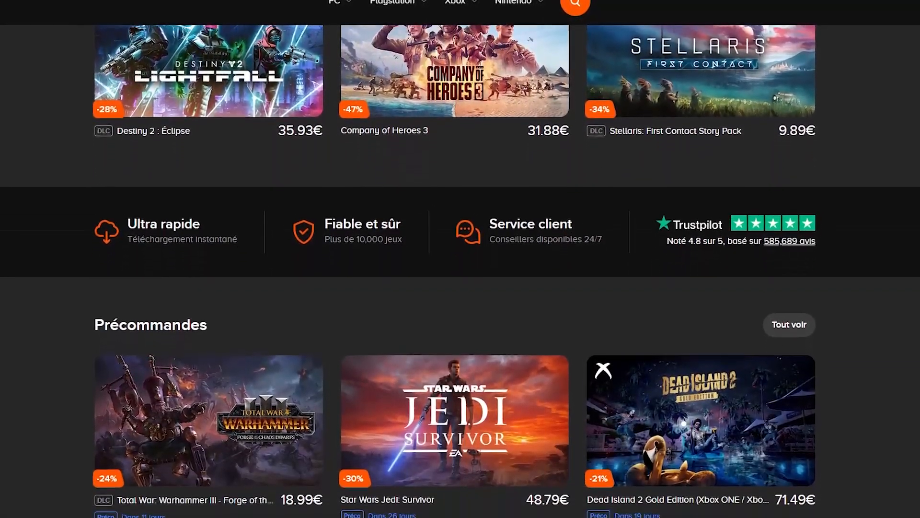
scroll(460, 278, down, 4)
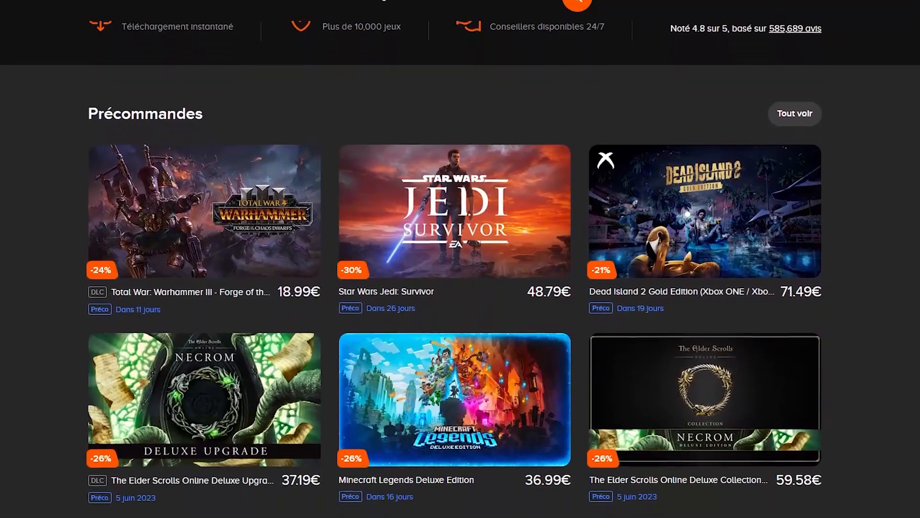
scroll(460, 278, down, 3)
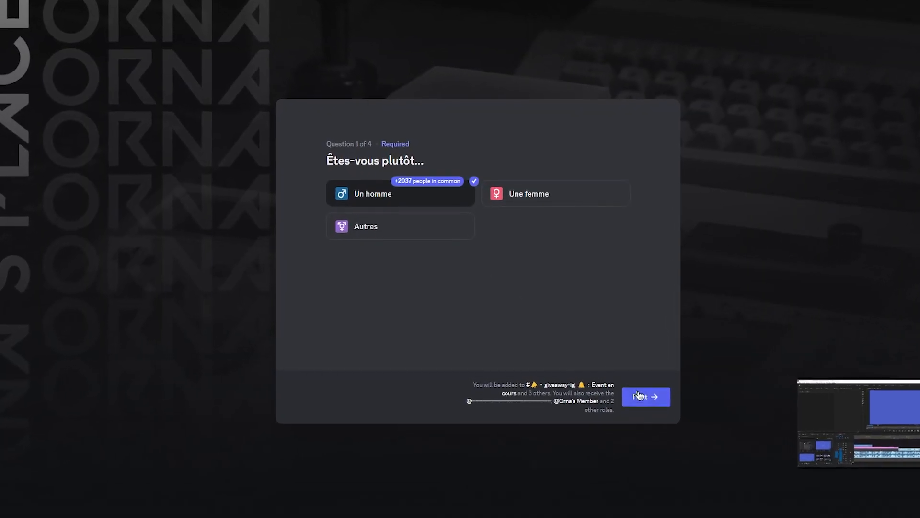
Step: Continue past the onboarding question "Êtes-vous plutôt..." with Un homme selected
click(648, 396)
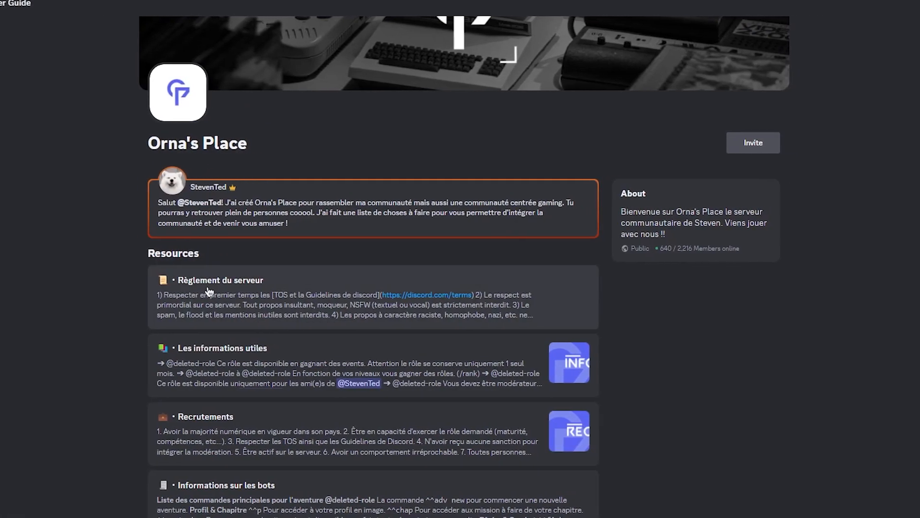
Step: Open Règlement du serveur from the Orna's Place server guide and read through the rules
click(320, 243)
scroll(596, 417, down, 10)
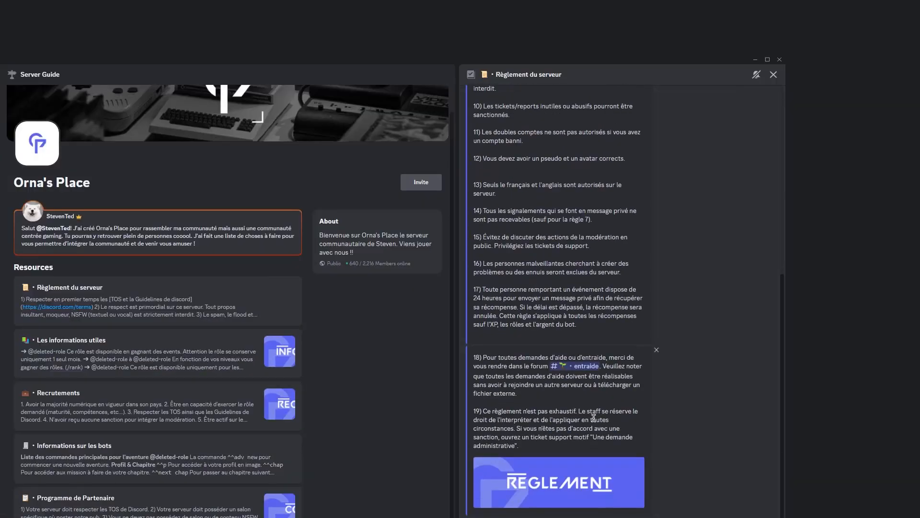
scroll(537, 388, down, 5)
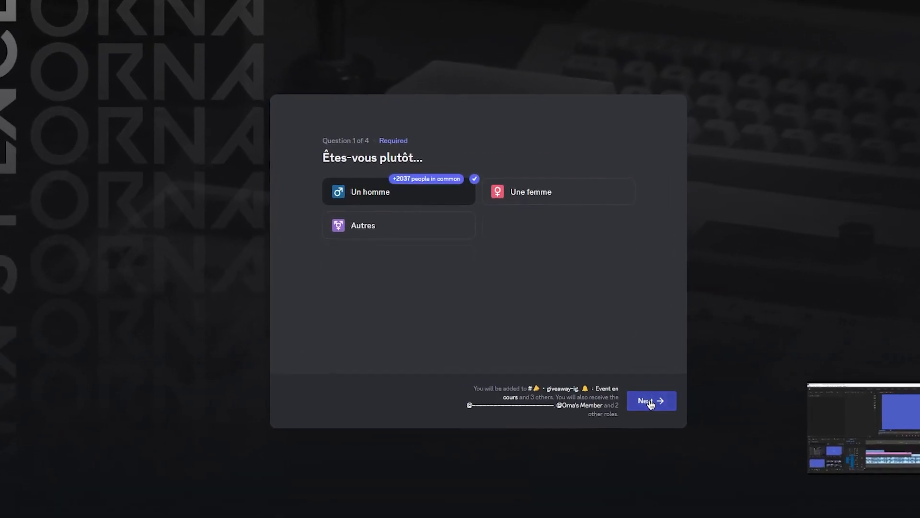
Step: Advance to the game genre question and choose Action/Aventure, Sport and Course
click(655, 403)
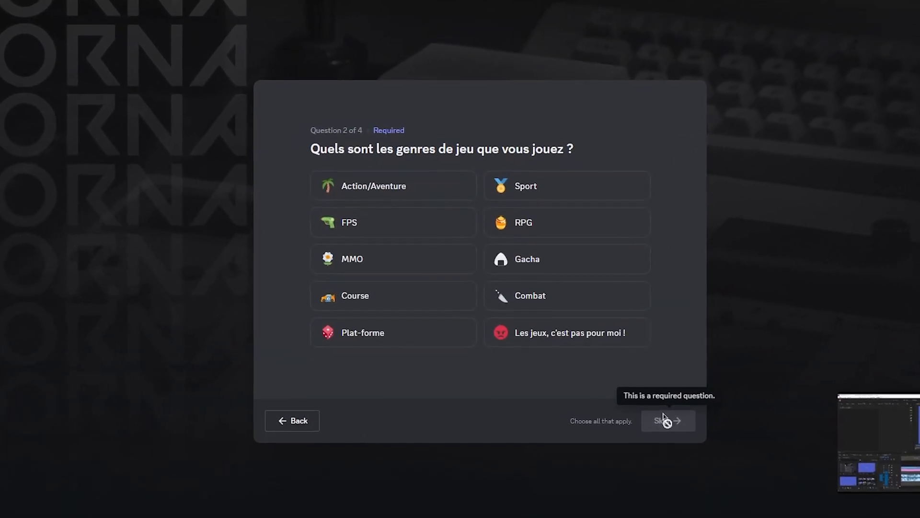
click(380, 185)
click(548, 183)
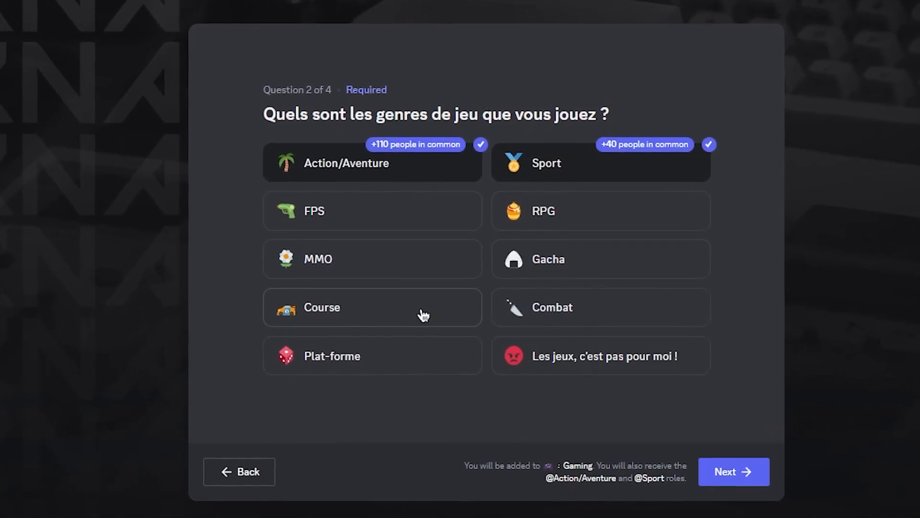
click(441, 301)
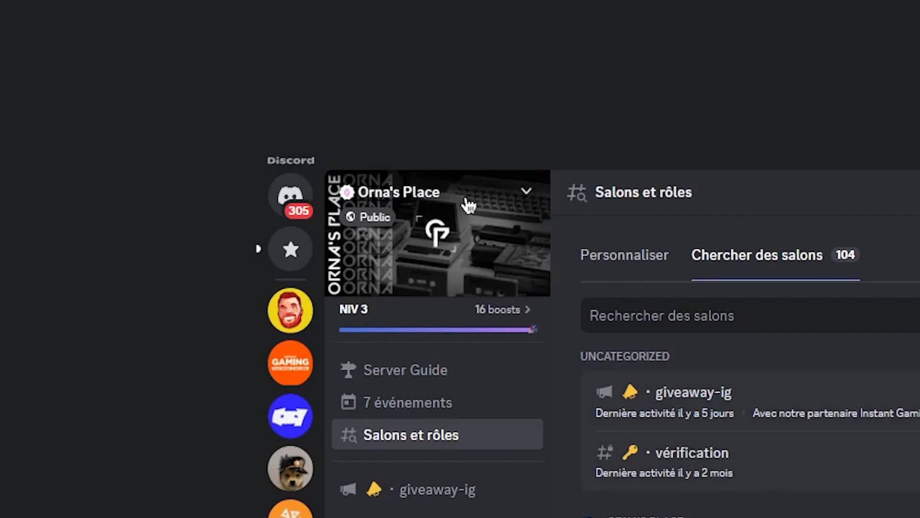
Step: Toggle Montrer tous les salons for Orna's Place and look through the server's channel list
click(469, 205)
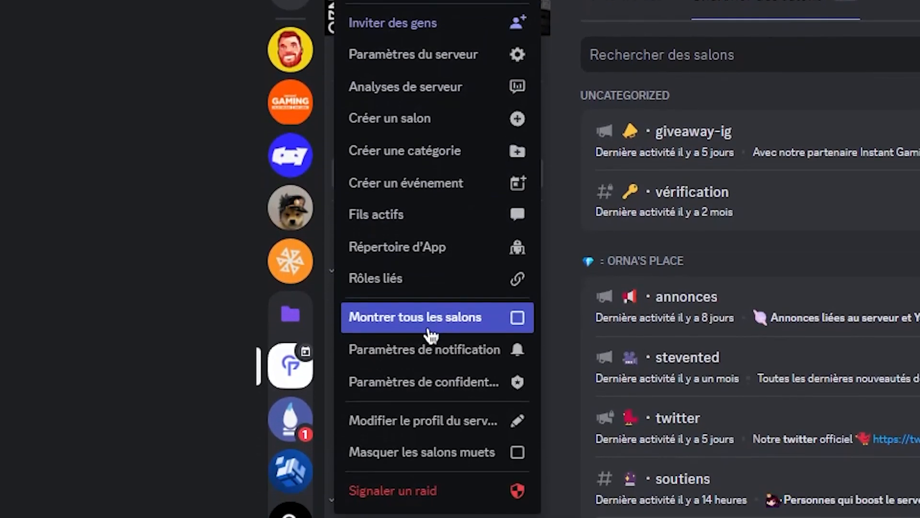
click(479, 332)
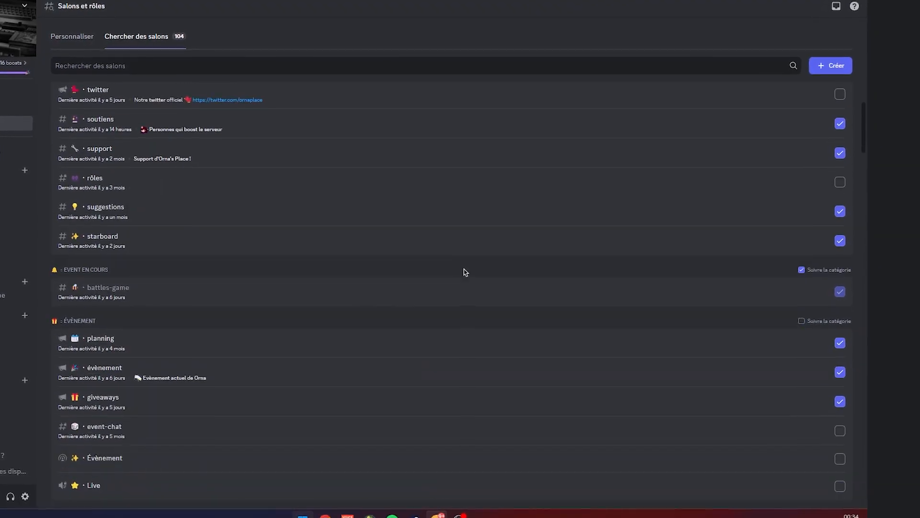
scroll(696, 268, down, 20)
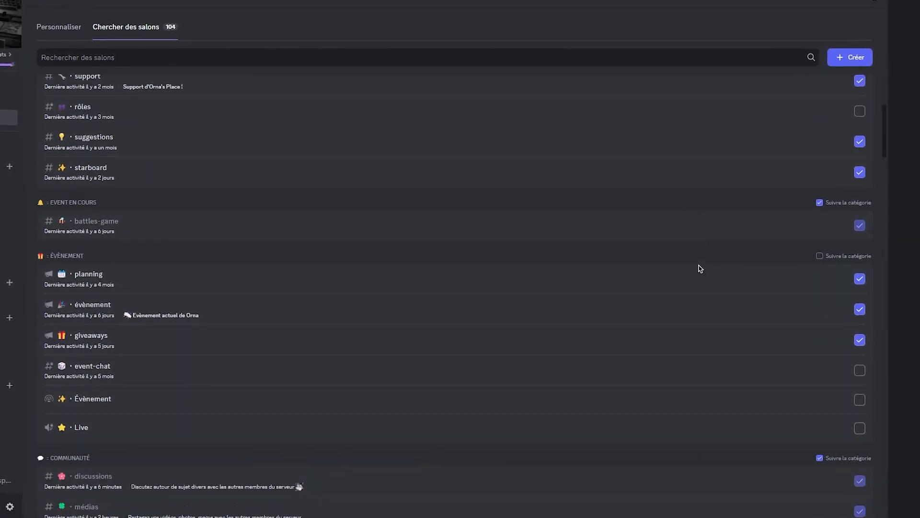
scroll(676, 270, down, 3)
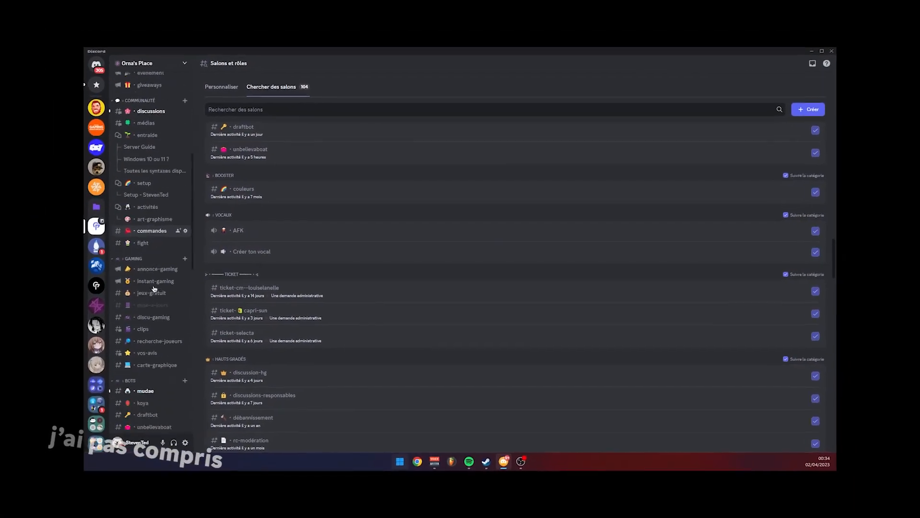
scroll(154, 288, down, 5)
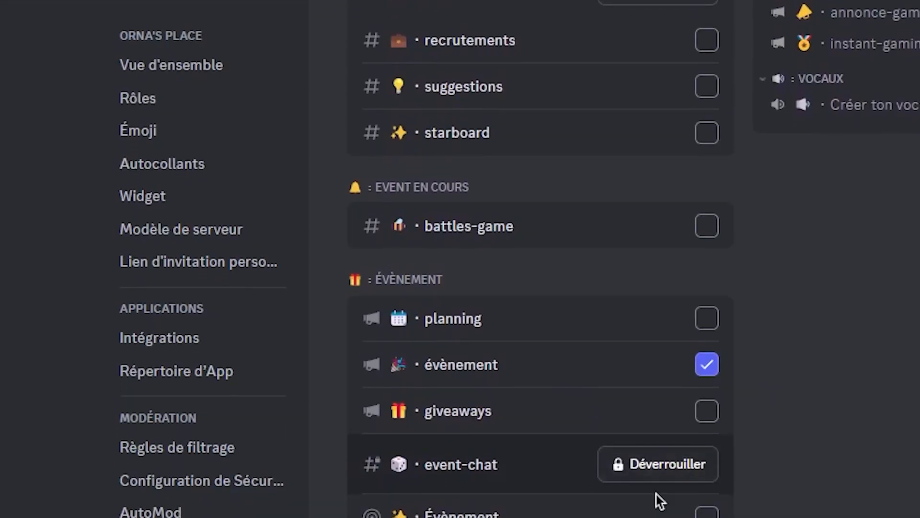
Step: Review the channel choices in the Processus d'accueil settings of Orna's Place
scroll(638, 479, down, 15)
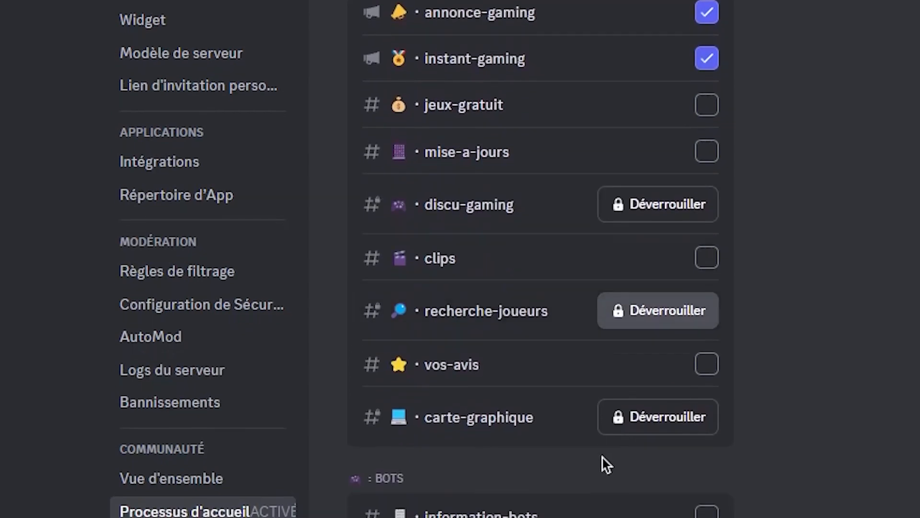
scroll(605, 455, up, 15)
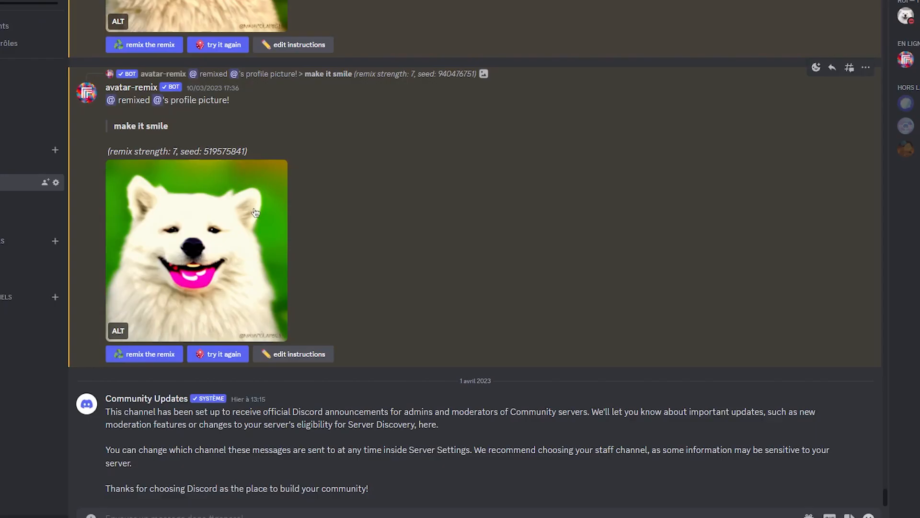
Step: Enlarge the "make it smile" profile picture remix posted by avatar-remix, and close the preview
click(206, 225)
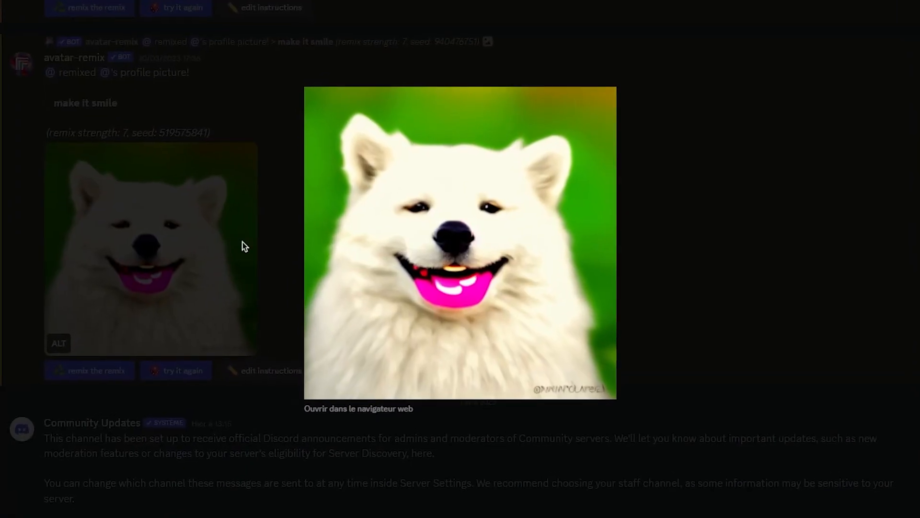
click(698, 337)
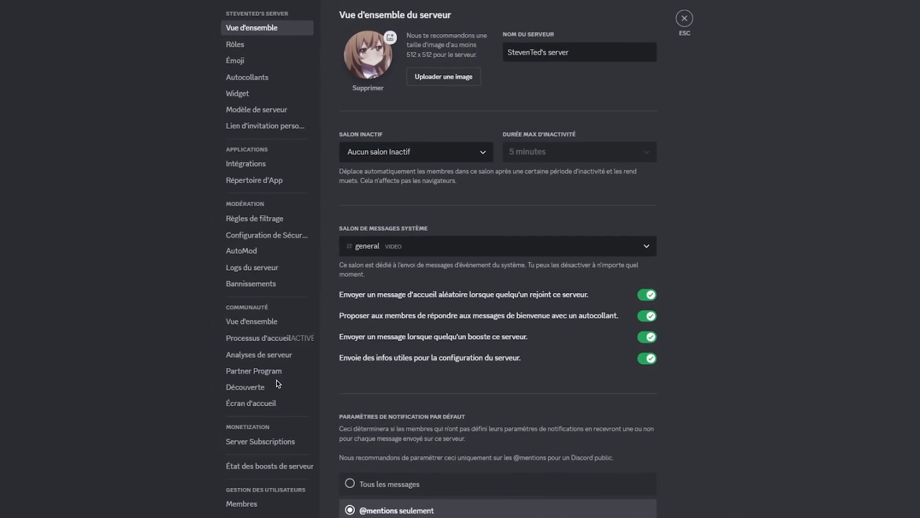
Step: Open the community overview page in the server settings
click(254, 321)
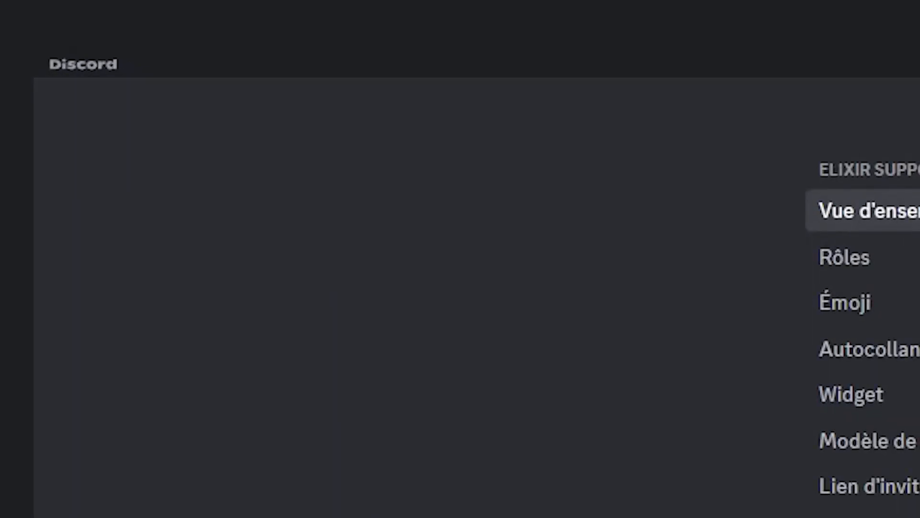
Step: Start the Processus d'accueil setup for the Elixir Support server and dismiss the step 1 introduction
click(574, 240)
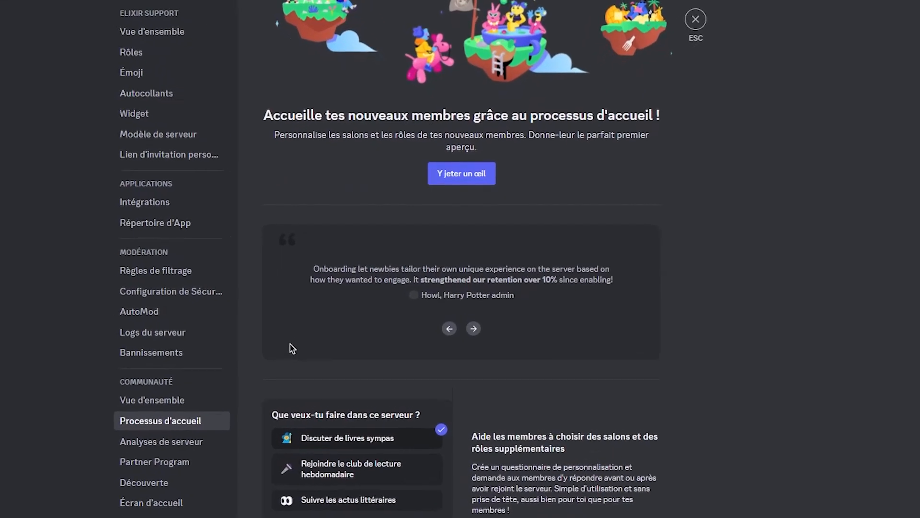
scroll(458, 165, down, 5)
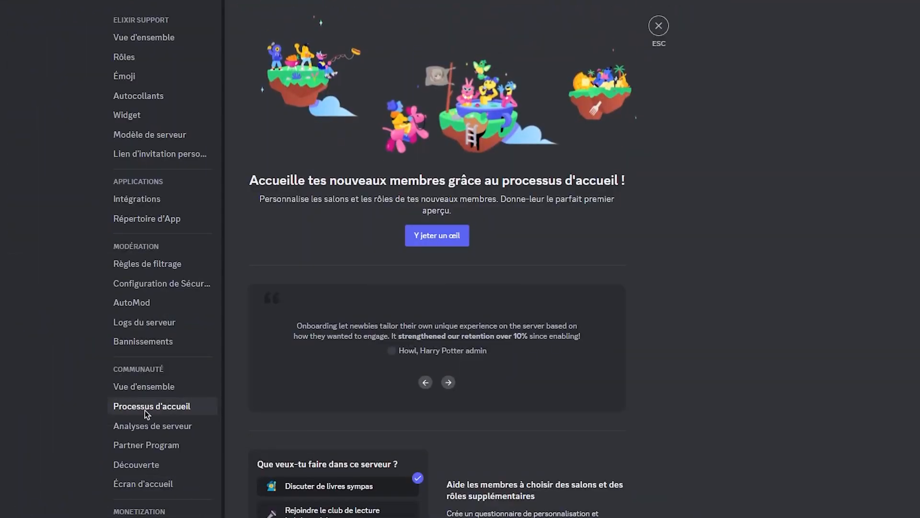
click(426, 242)
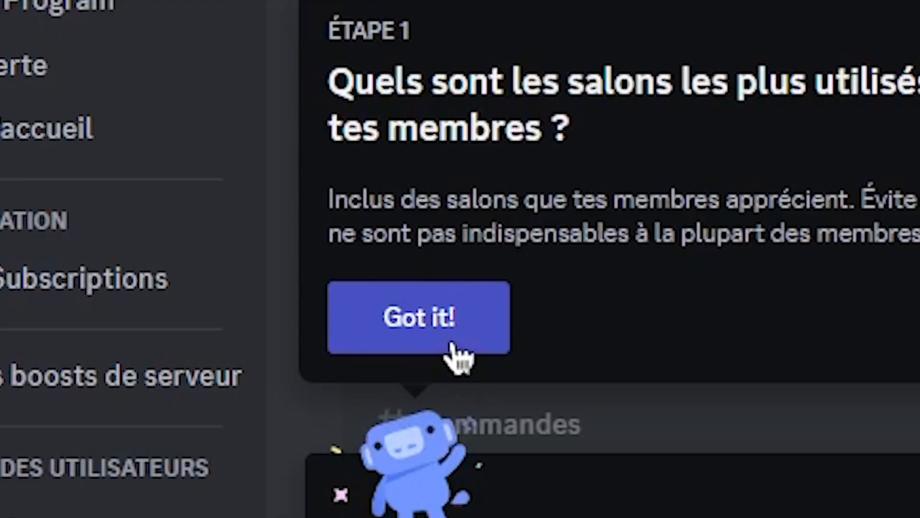
click(377, 439)
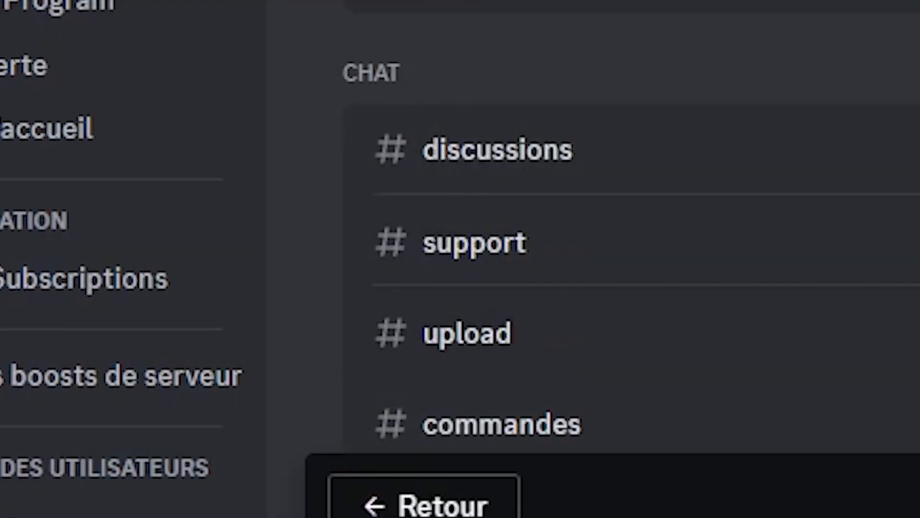
Step: Include the redémarrage, elixir-team, elixir-partner, opensource, changelogs and annonces channels as defaults for new members
scroll(545, 345, down, 8)
scroll(511, 360, up, 2)
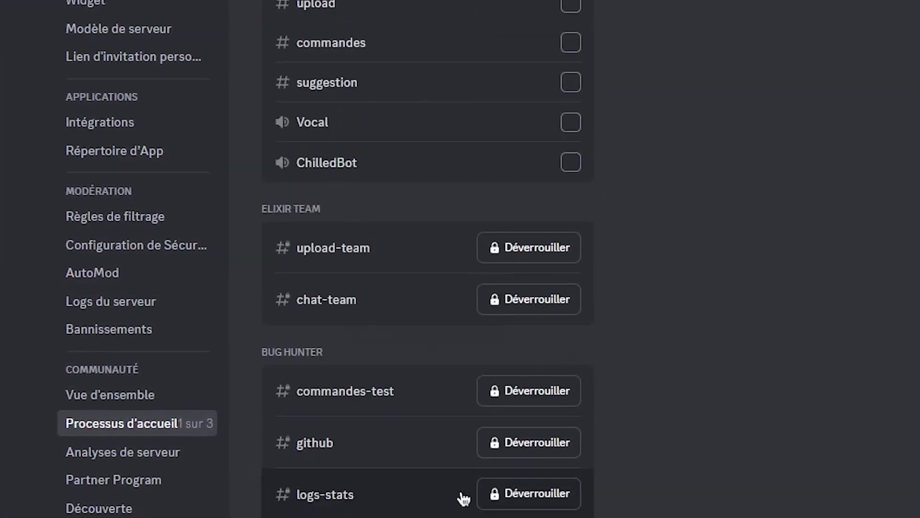
scroll(456, 501, up, 10)
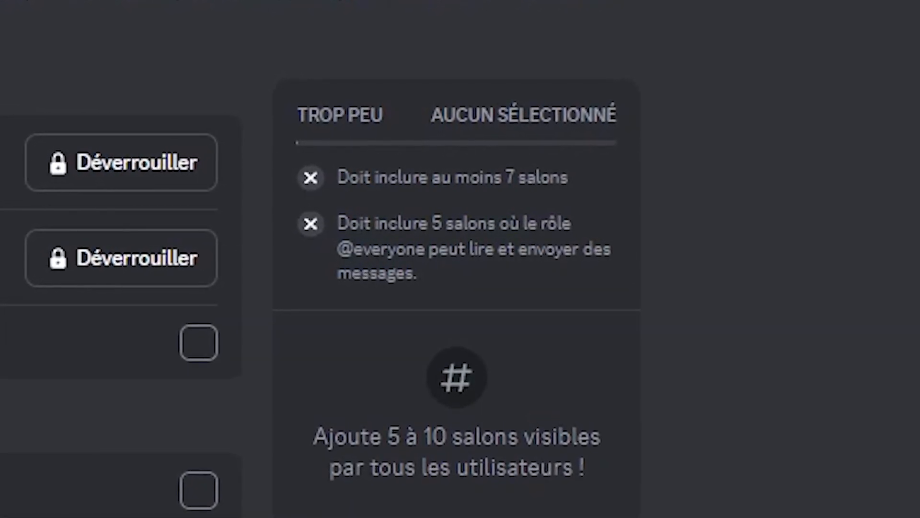
click(614, 316)
click(628, 368)
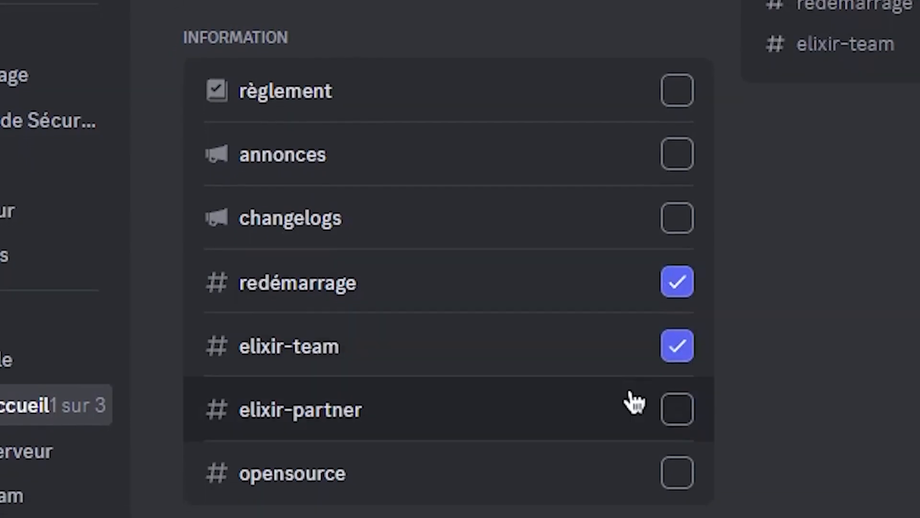
click(634, 402)
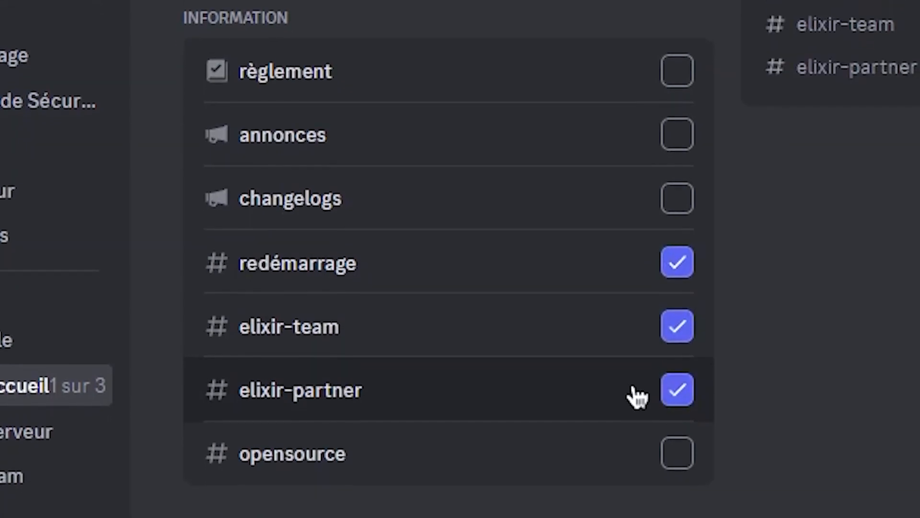
click(637, 477)
click(657, 242)
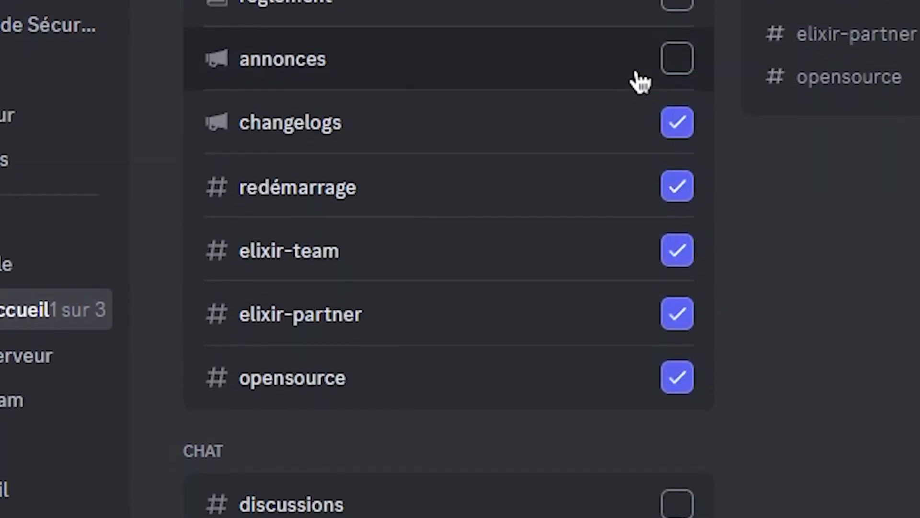
click(676, 79)
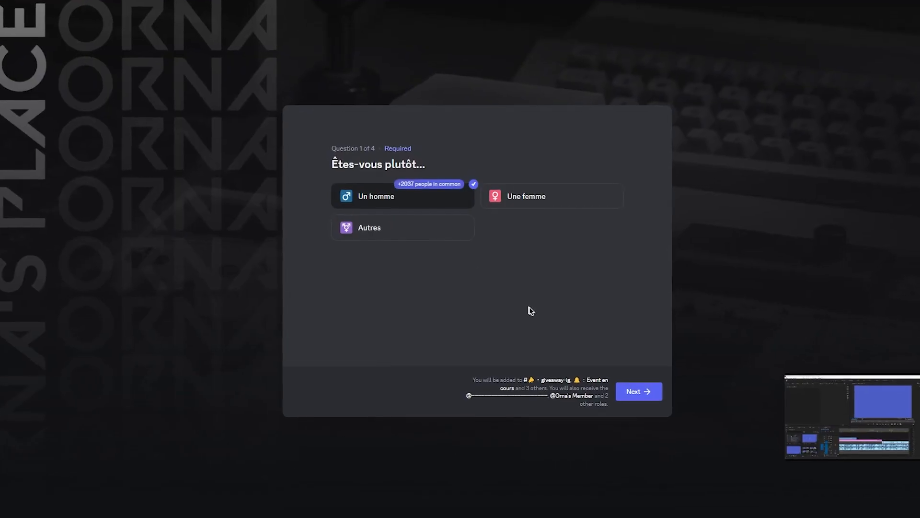
Step: Continue to question 2 of the Orna's Place onboarding and pick the genres Action/Aventure, Sport and Course
click(644, 397)
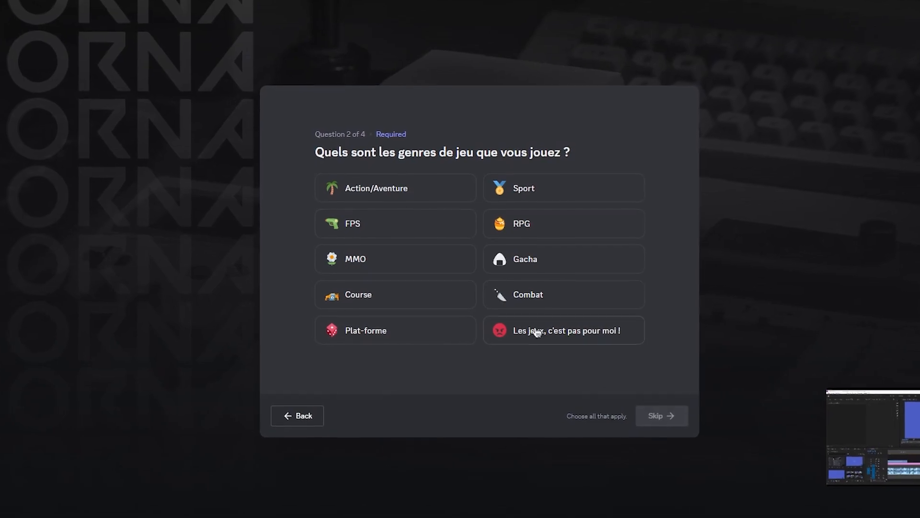
click(431, 194)
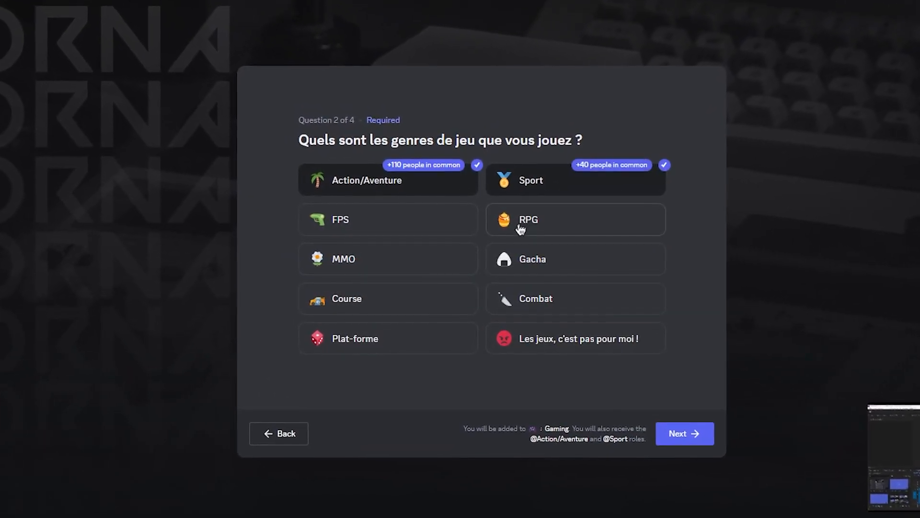
click(428, 308)
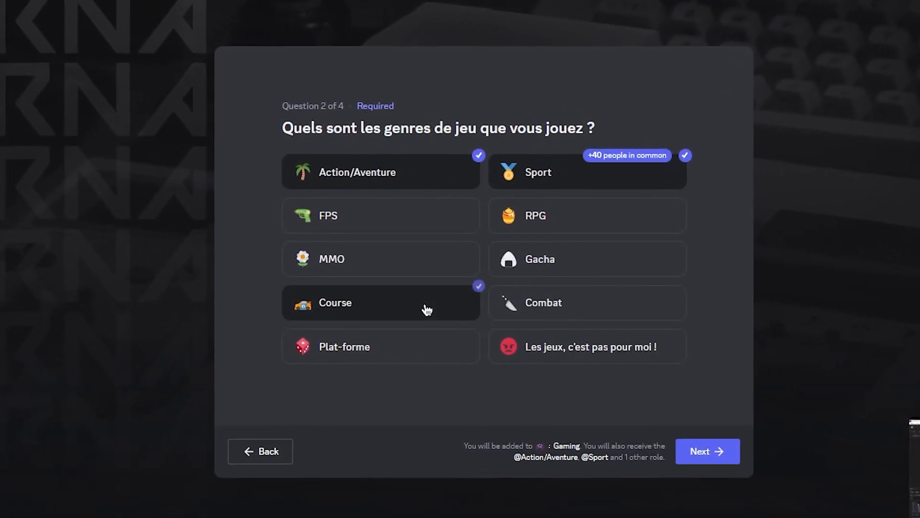
Step: Add an answer reading "nbv," to the question "Que veux-tu faire dans cette communauté ?" in the Elixir Support setup
click(728, 460)
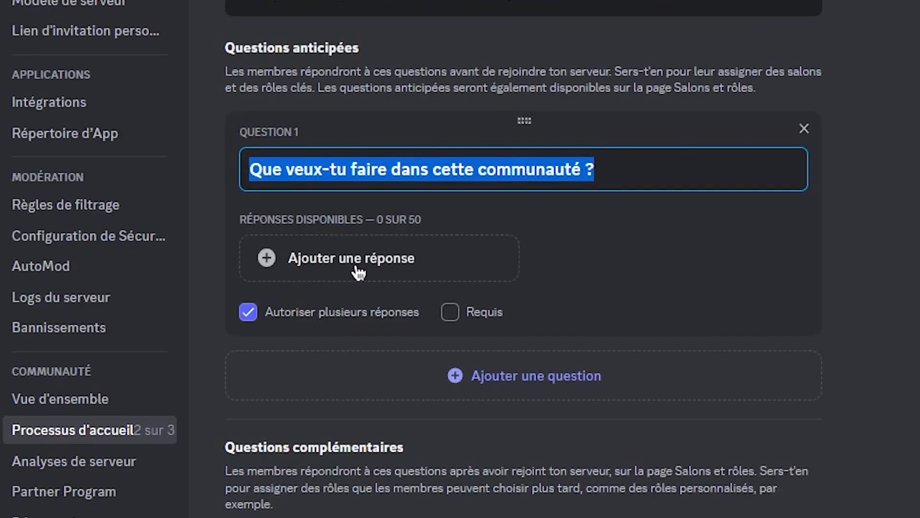
click(319, 305)
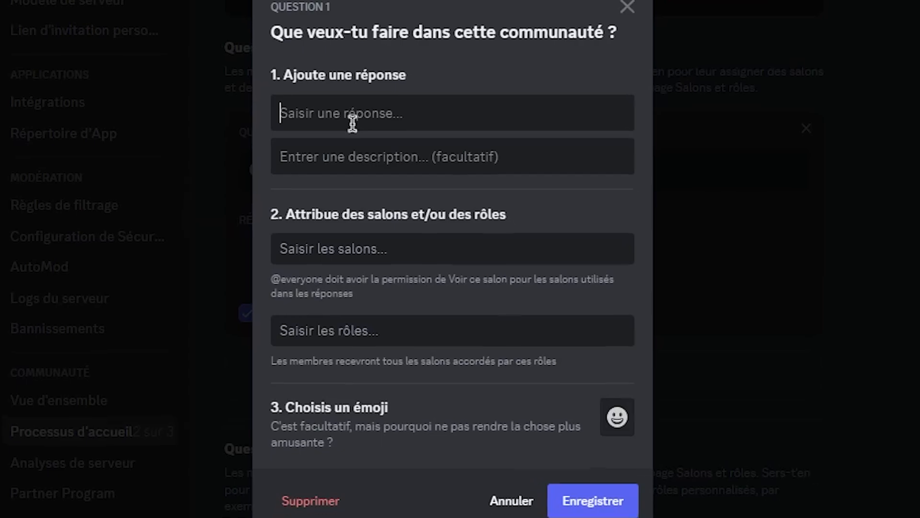
text(nbv,)
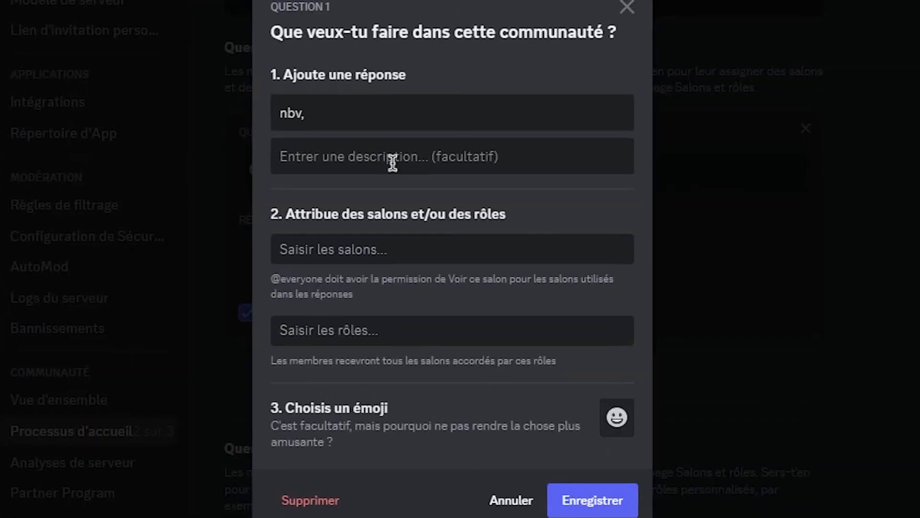
click(338, 172)
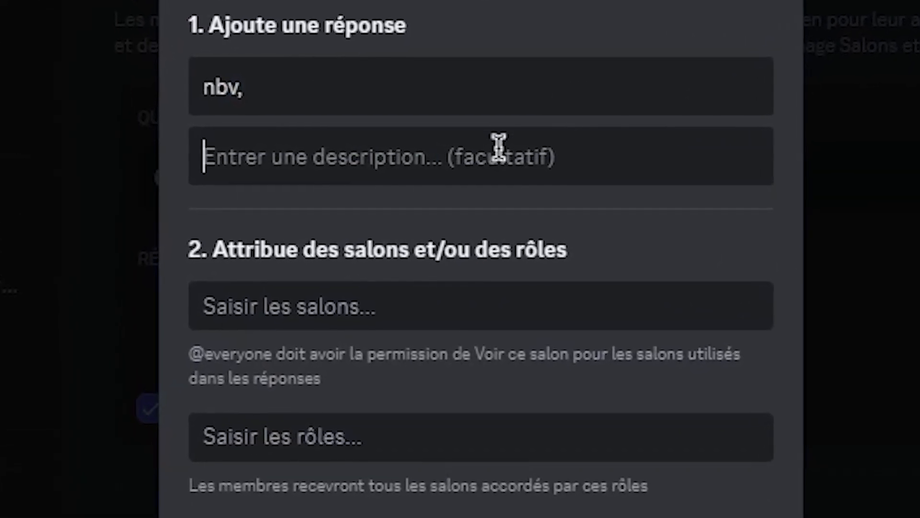
Step: Browse the channels and roles that can be assigned to the new answer, along with its emoji option
click(408, 302)
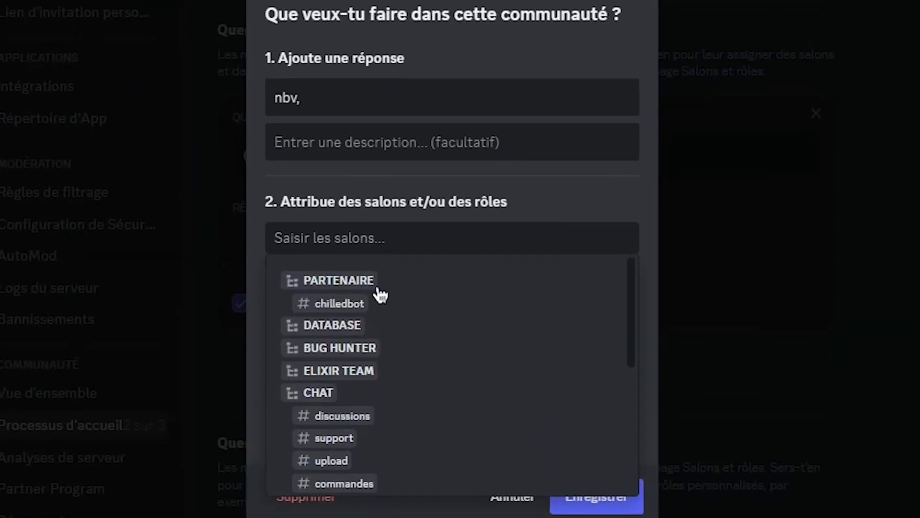
scroll(381, 295, down, 5)
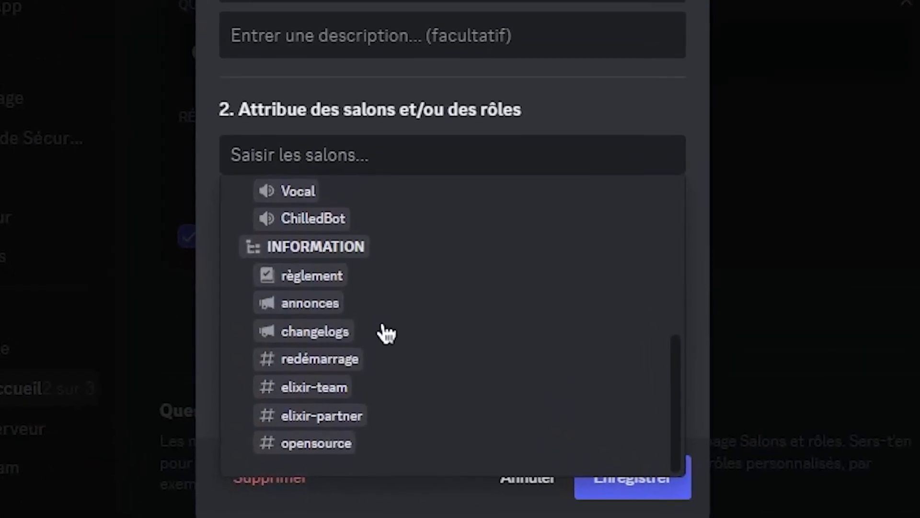
click(414, 132)
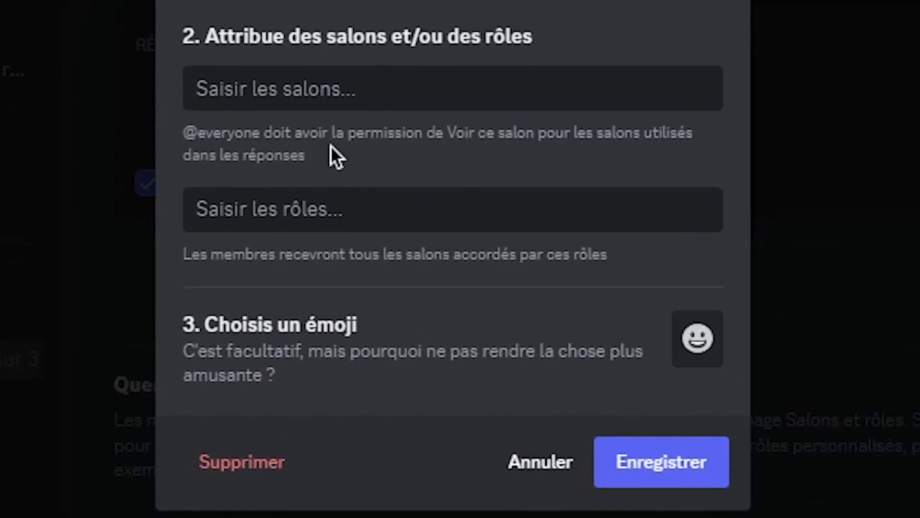
click(366, 222)
scroll(372, 417, down, 2)
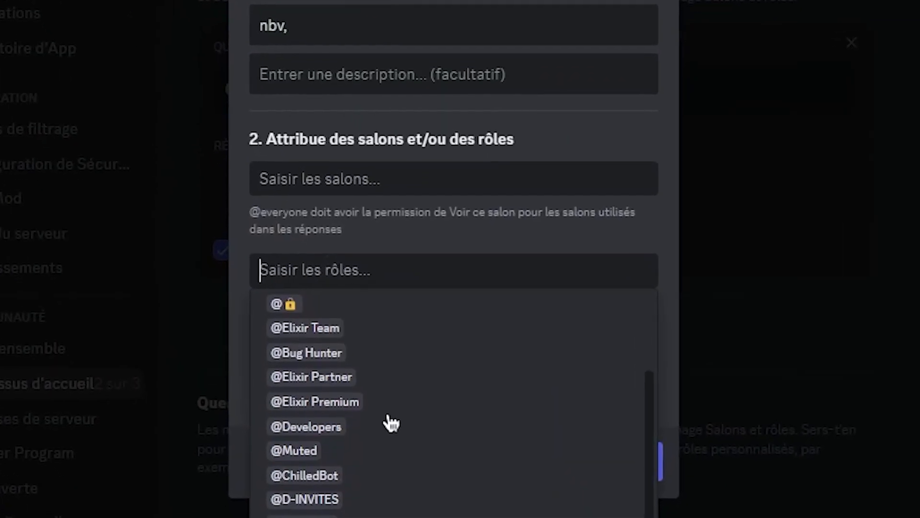
scroll(386, 407, up, 3)
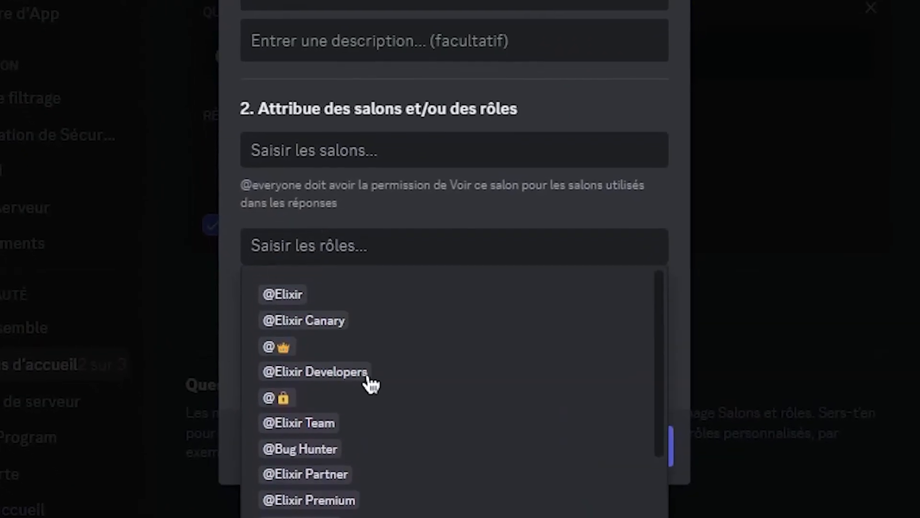
click(383, 225)
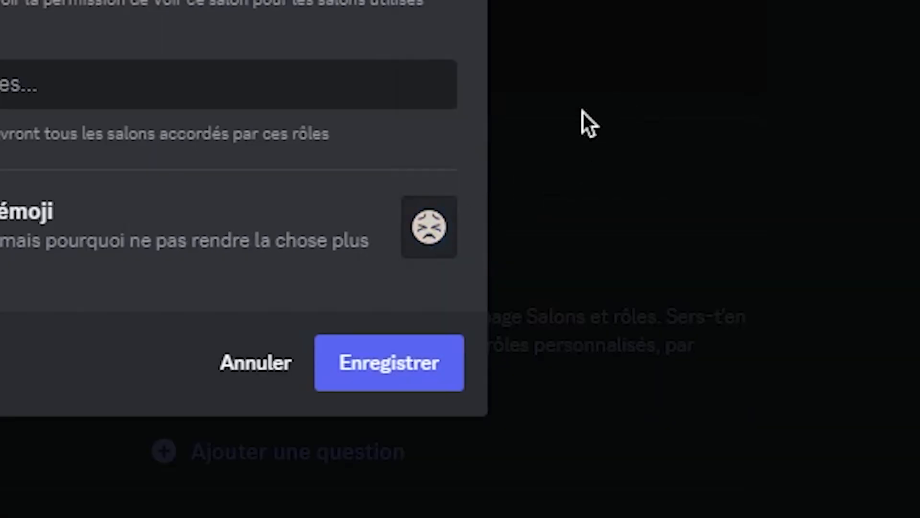
click(433, 230)
Step: Review the default channels and the advance questions configured in the Orna's Place onboarding
scroll(744, 49, down, 5)
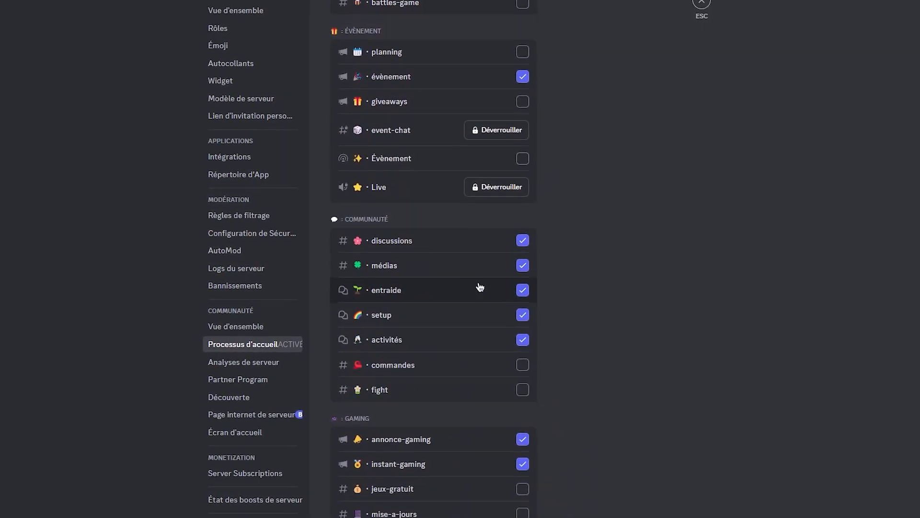
scroll(480, 288, down, 4)
scroll(474, 318, up, 10)
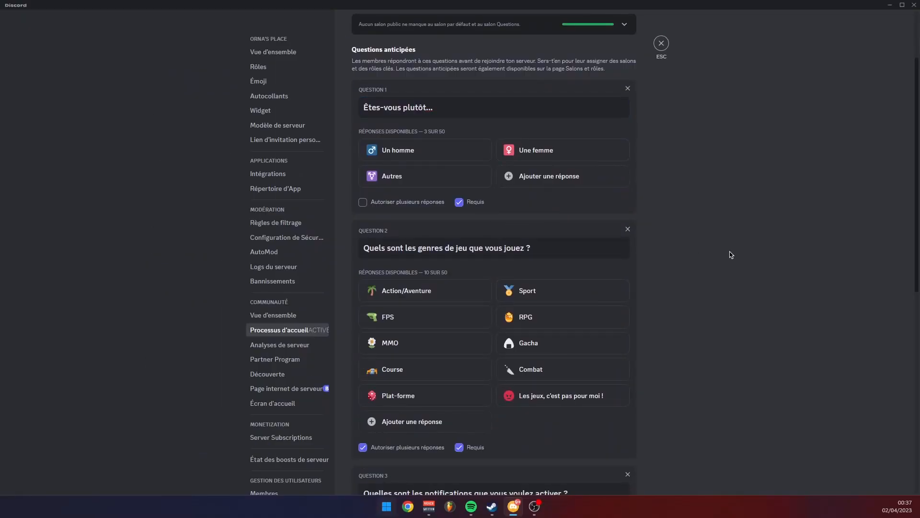
scroll(715, 262, up, 2)
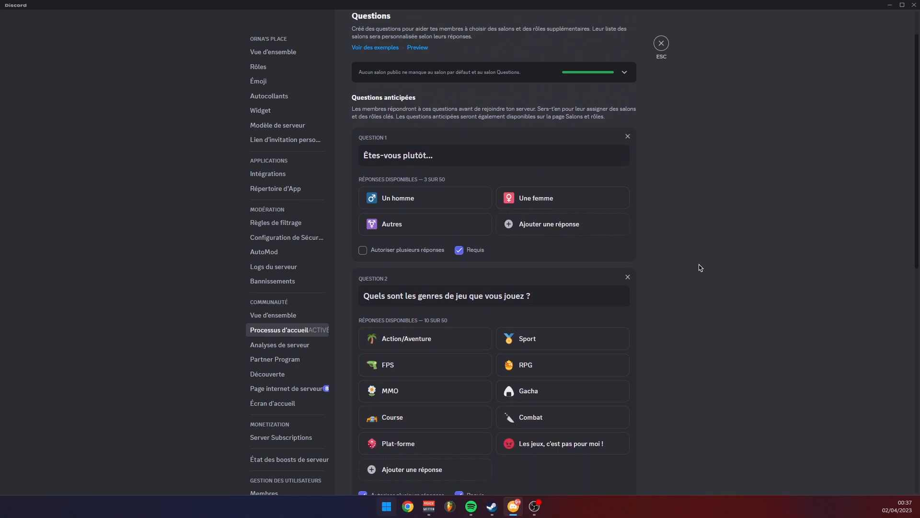
scroll(705, 282, down, 6)
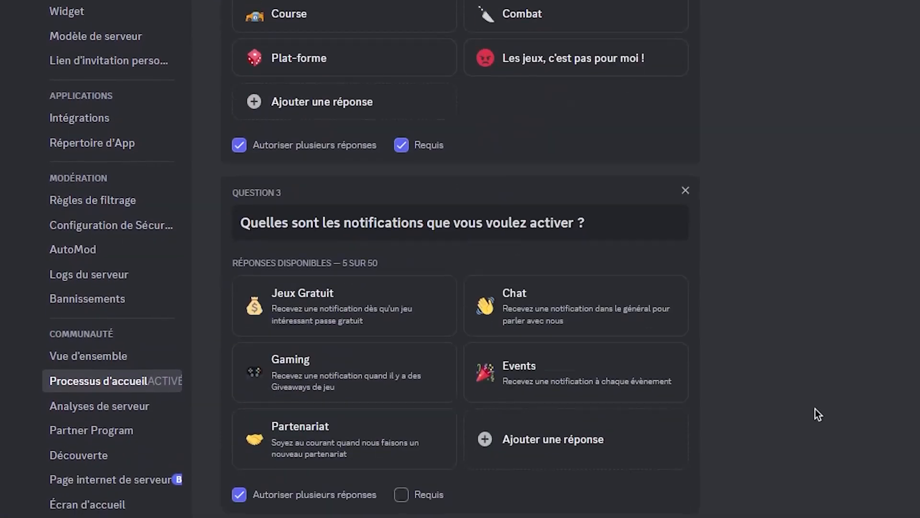
scroll(815, 408, down, 5)
scroll(774, 331, up, 12)
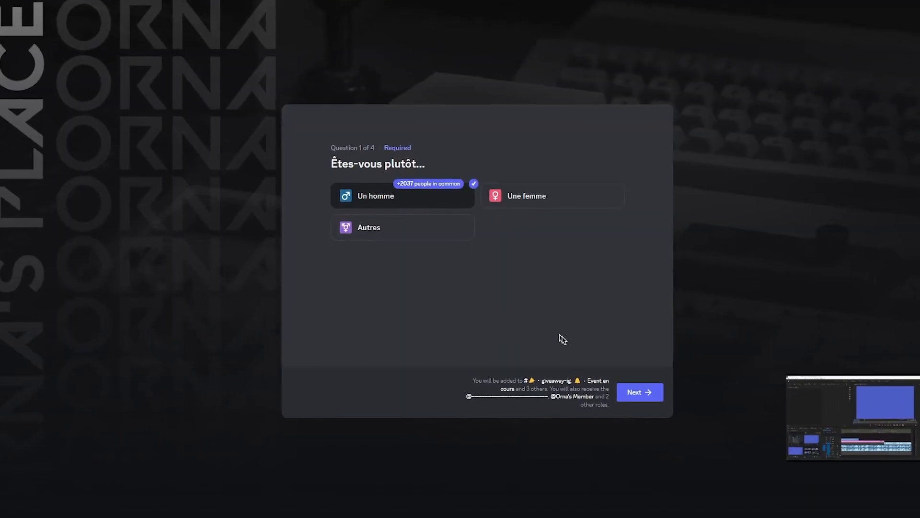
Step: Answer the Orna's Place onboarding questions with Action/Aventure as game genre and Un homme for "Êtes-vous plutôt..."
click(640, 392)
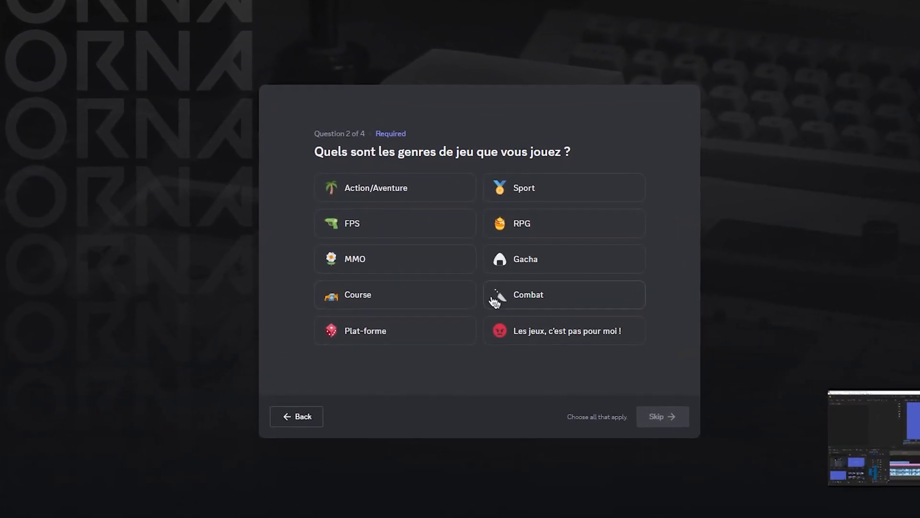
click(398, 192)
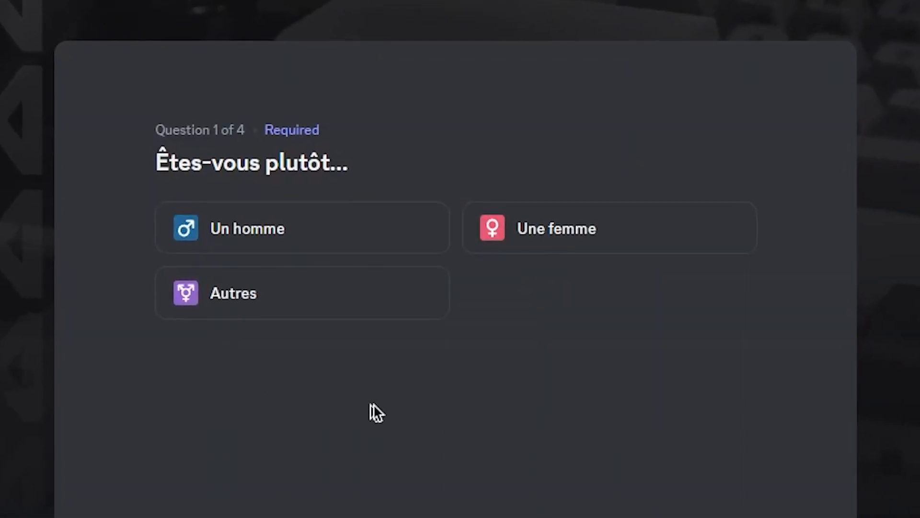
click(258, 229)
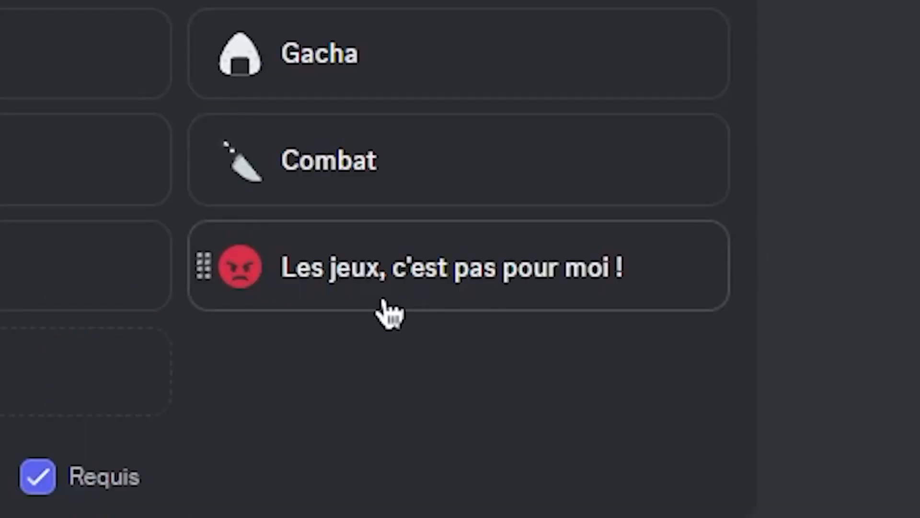
Step: Inspect the channels and roles assigned to the question 2 answer "Les jeux, c'est pas pour moi !" and review the question list
click(533, 301)
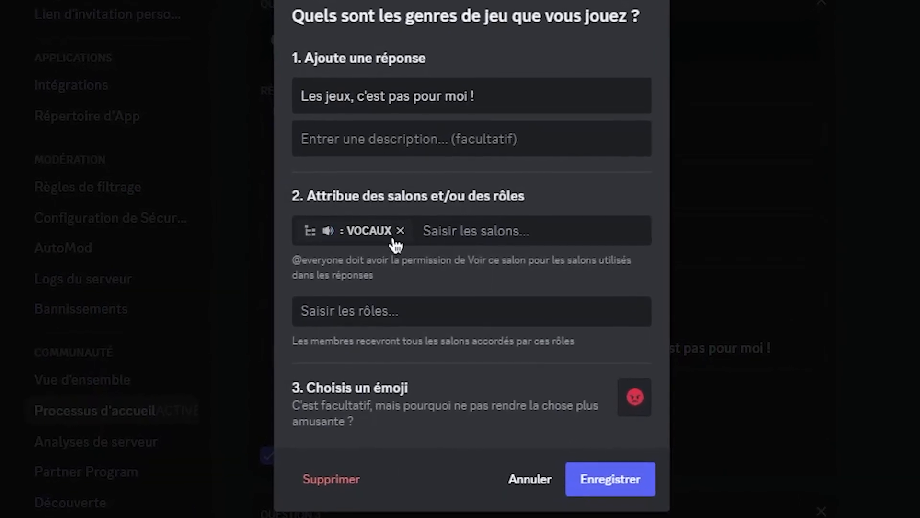
click(460, 226)
click(445, 206)
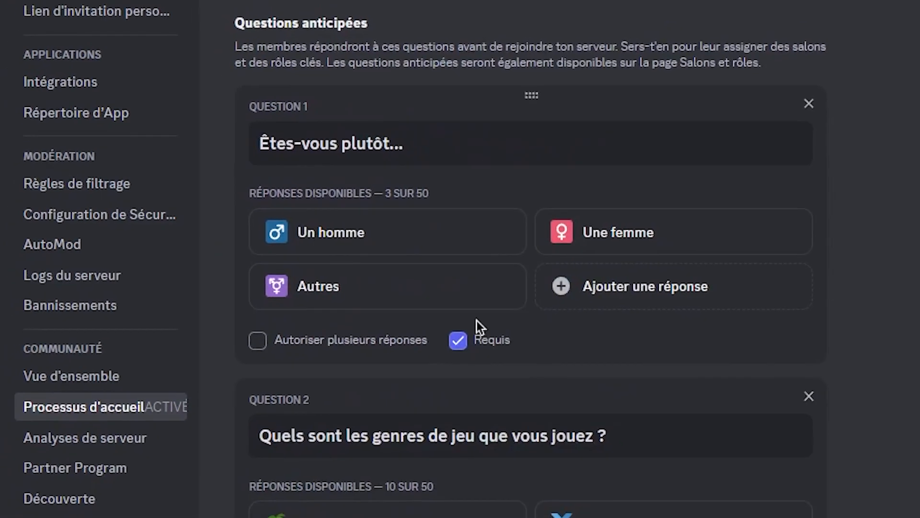
scroll(476, 321, down, 15)
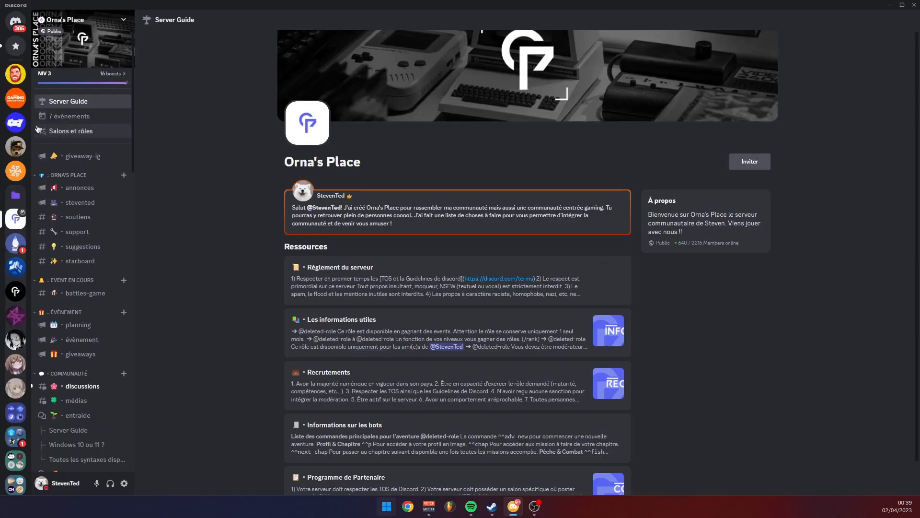
Step: View the Salons et rôles page of Orna's Place and return to the Processus d'accueil server settings
click(71, 131)
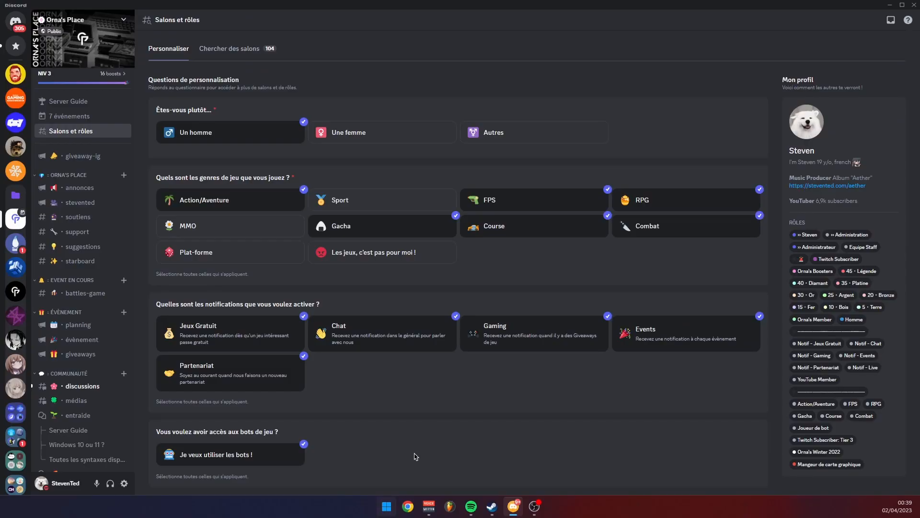
click(102, 22)
click(82, 78)
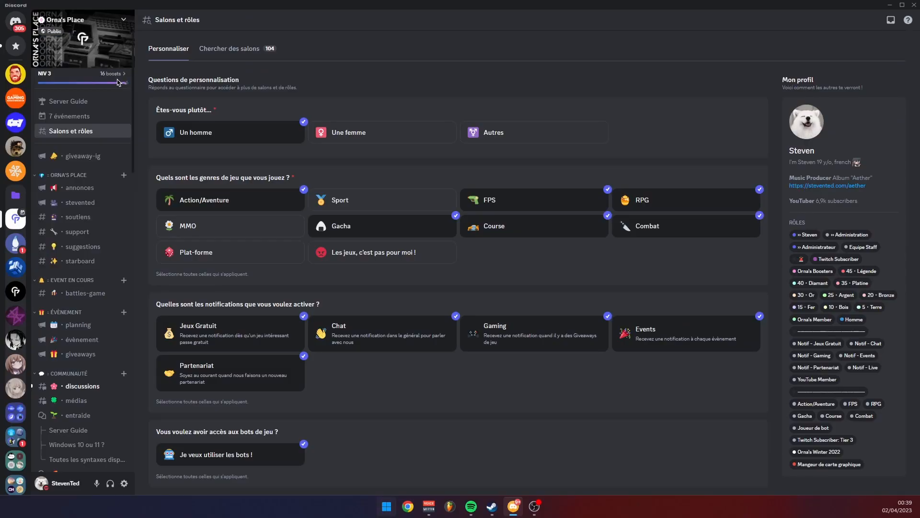
click(279, 330)
Step: Review the four advance questions and their available answers in the Orna's Place onboarding settings
scroll(704, 309, down, 10)
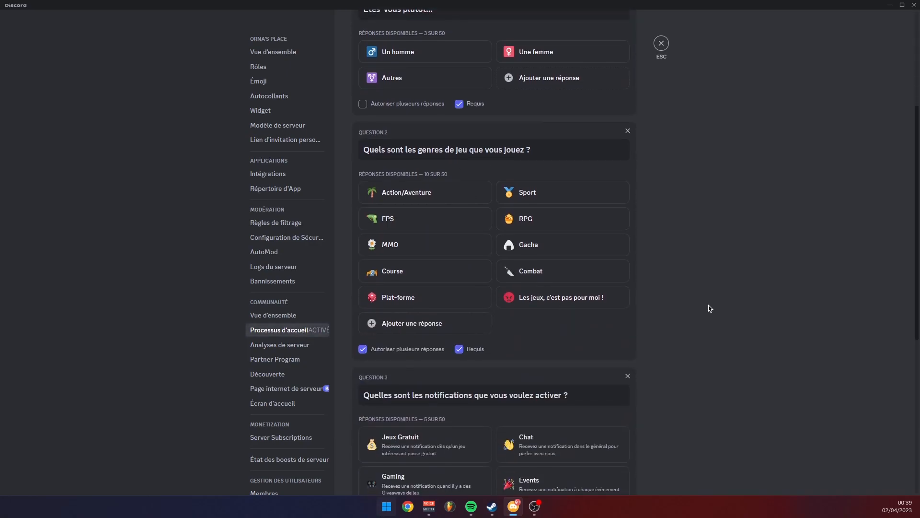
scroll(687, 315, up, 10)
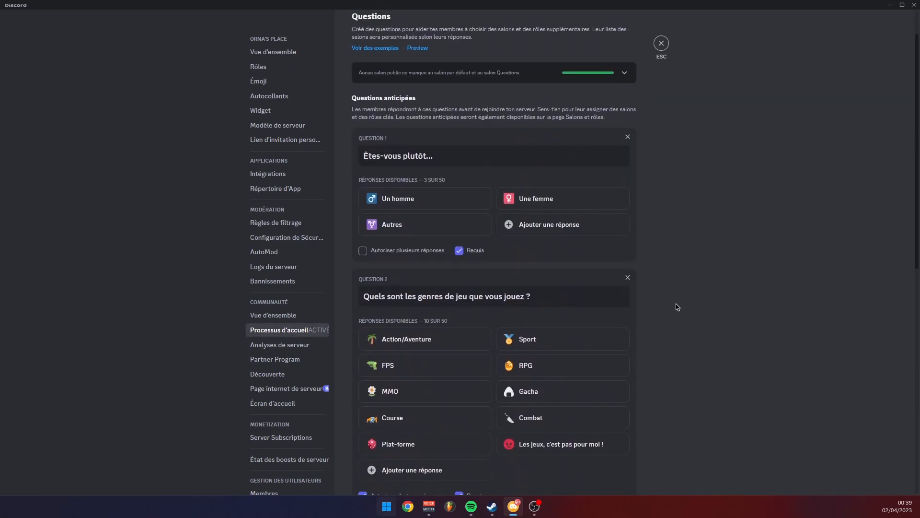
scroll(676, 305, down, 10)
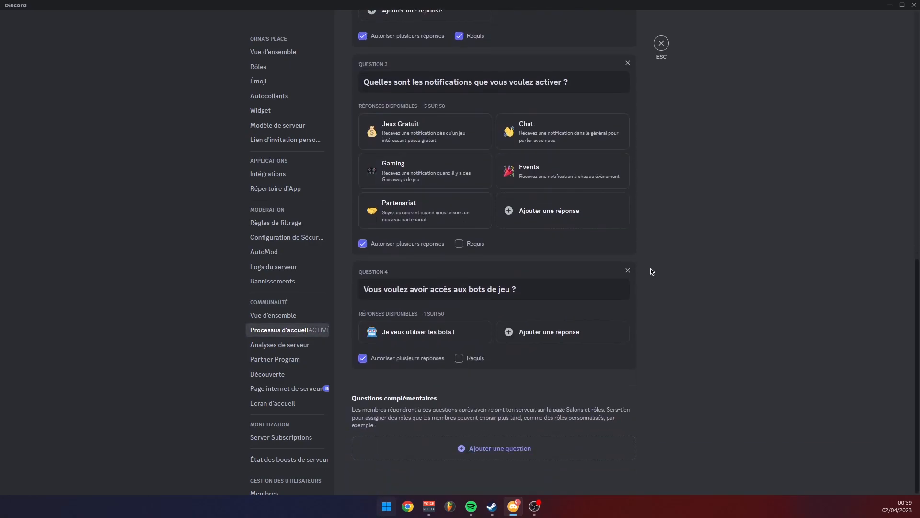
scroll(652, 272, up, 10)
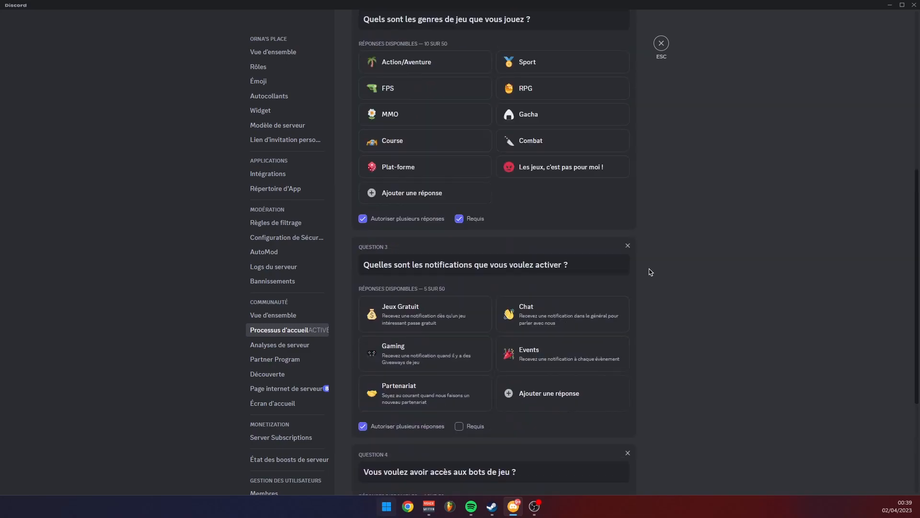
Step: Open the server guide's welcome message for editing and browse the members available as its author
click(379, 39)
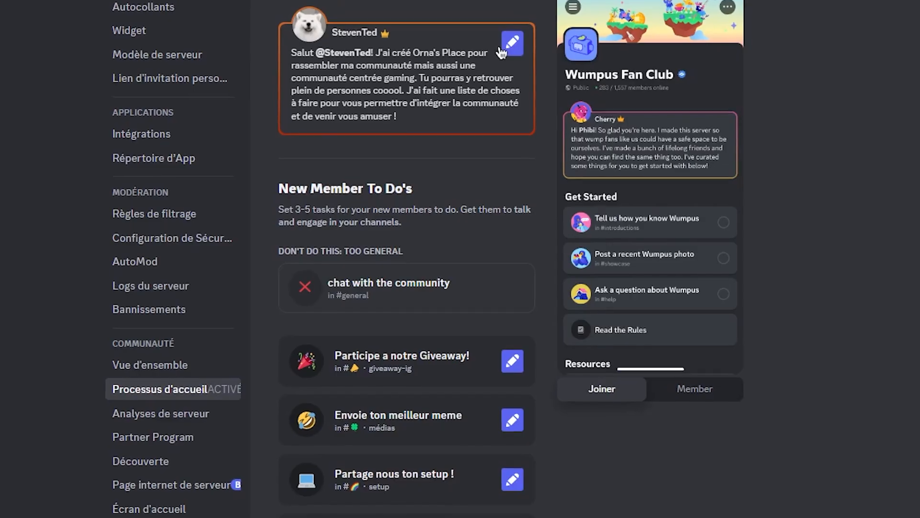
click(517, 22)
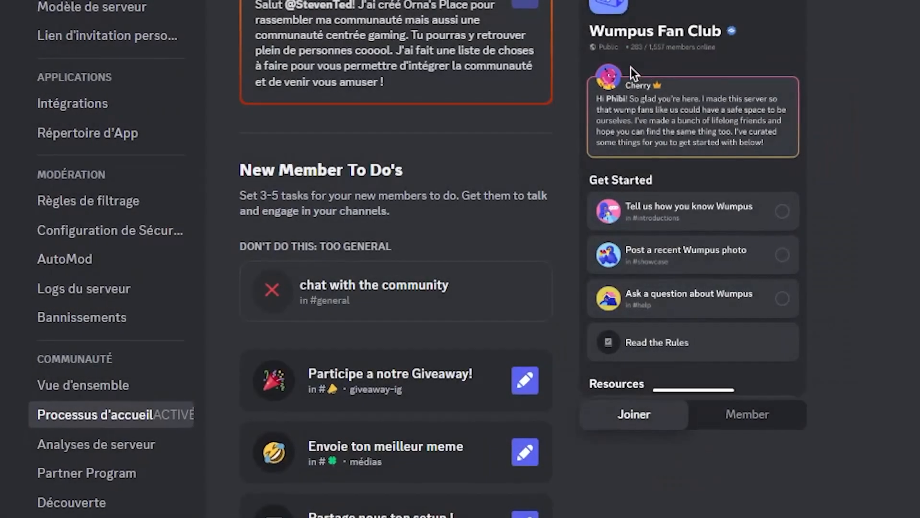
click(525, 3)
click(454, 110)
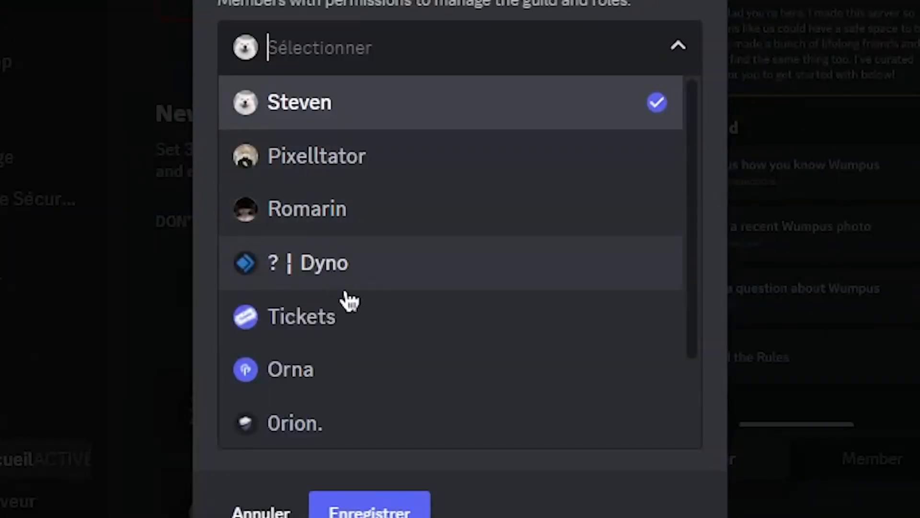
scroll(333, 386, down, 2)
scroll(337, 128, up, 2)
scroll(333, 386, down, 2)
scroll(345, 264, up, 2)
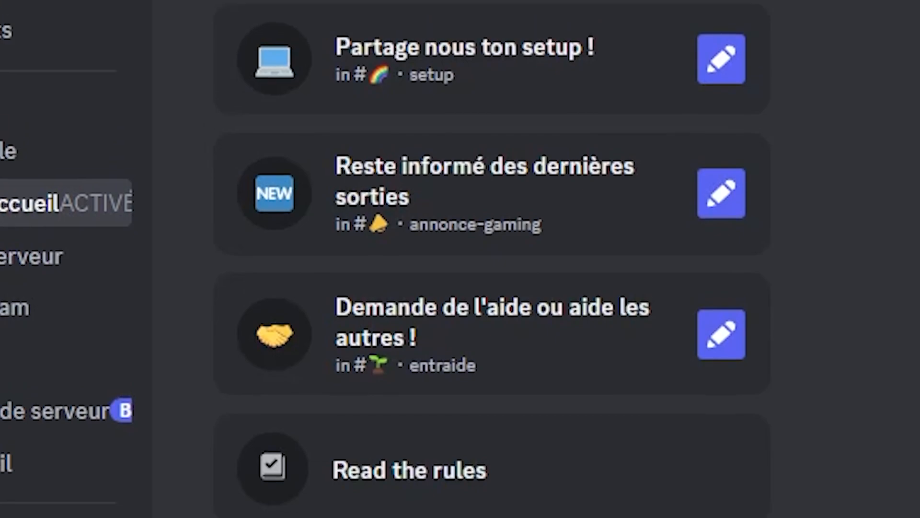
Step: Inspect the channel and completion options of the new-member task "Participe a notre Giveaway!" and close it without saving
click(733, 139)
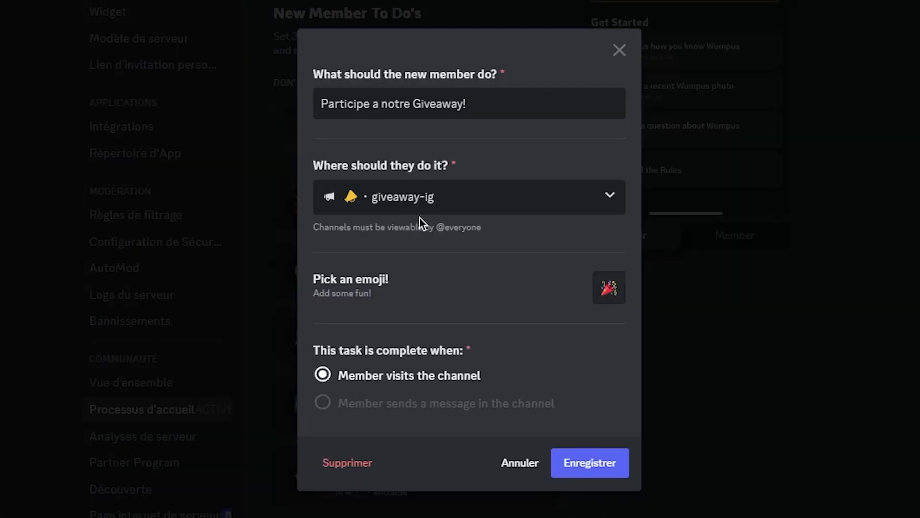
click(445, 211)
click(322, 103)
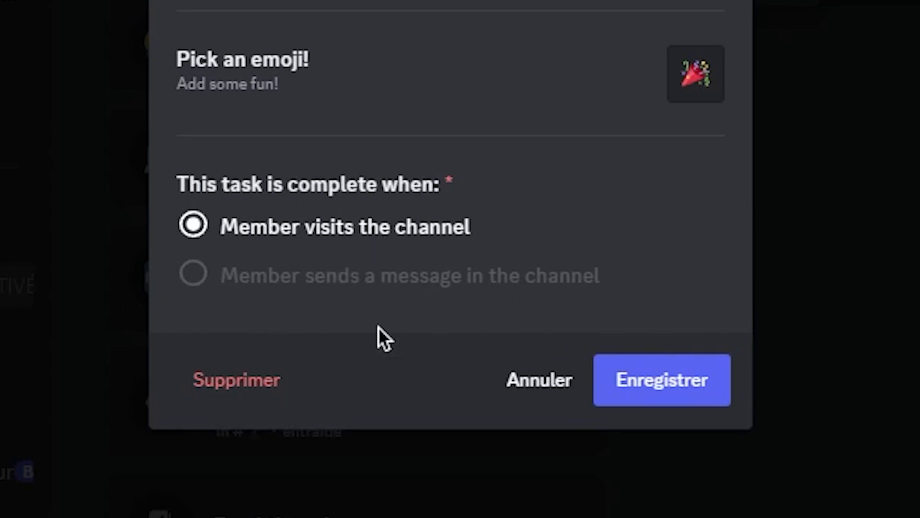
click(537, 380)
Step: Inspect the channel choices and completion options of the new-member task "Envoie ton meilleur meme" and close it without saving
click(530, 271)
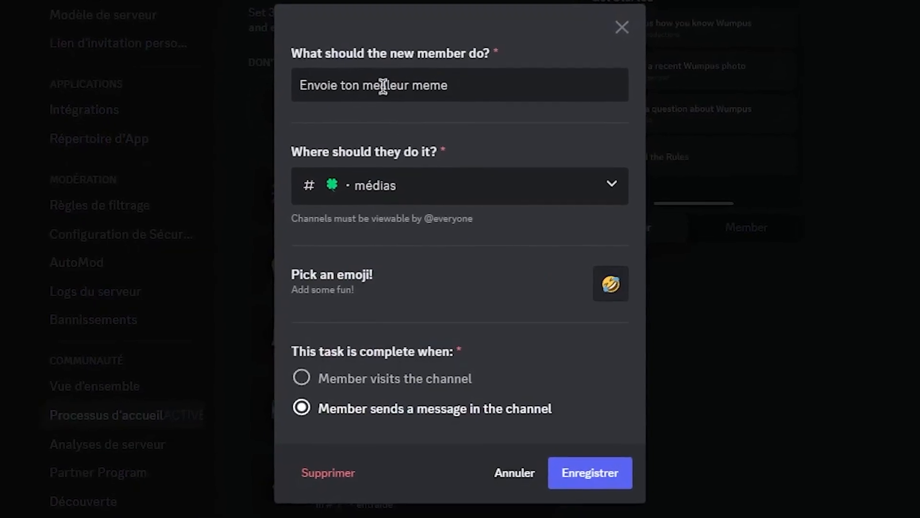
click(417, 194)
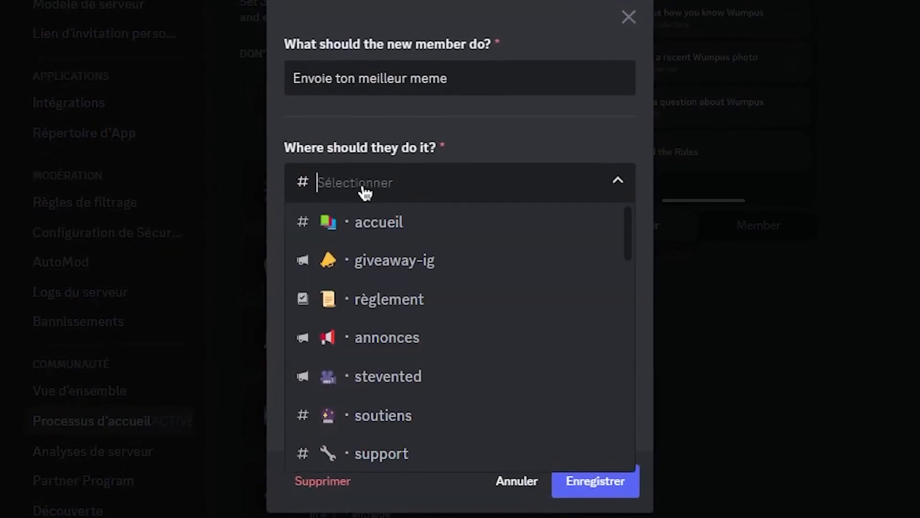
triple_click(383, 86)
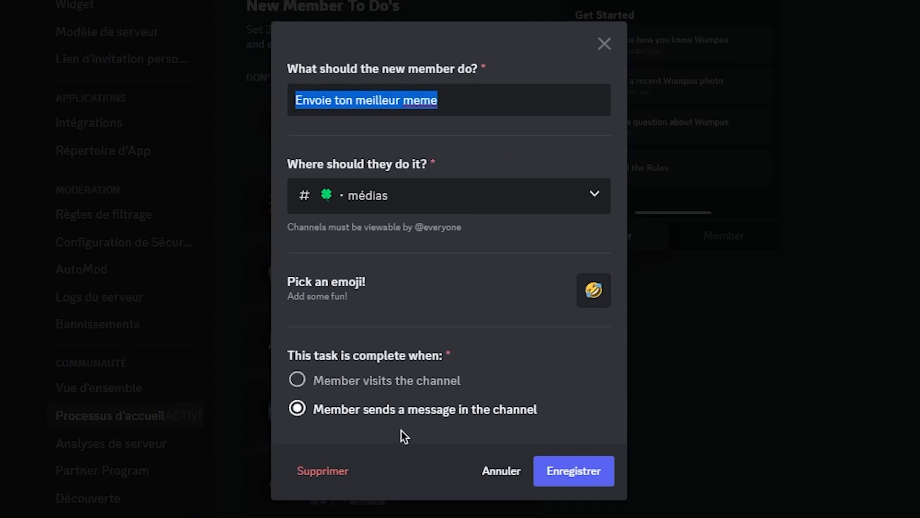
click(720, 442)
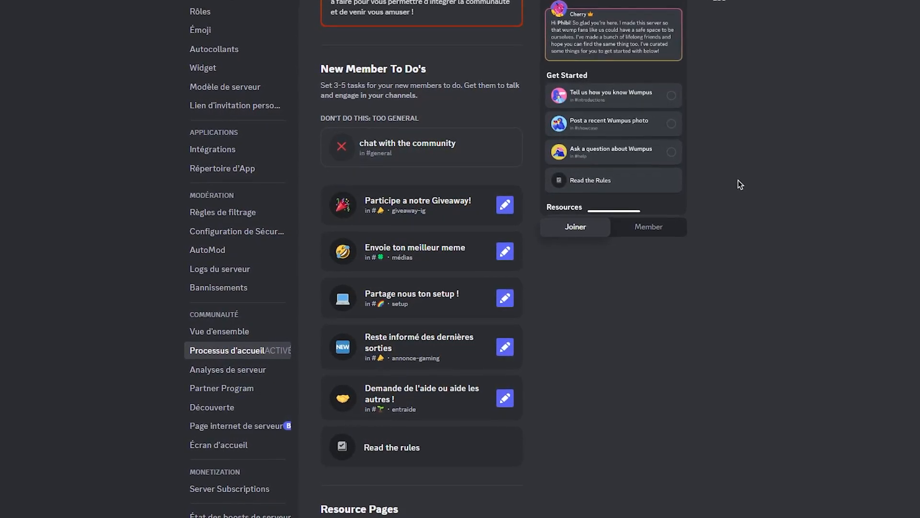
Step: Try adding the starboard channel as a resource page named "cvbx :vc :!c :!", and leave the server settings without saving
scroll(739, 180, down, 10)
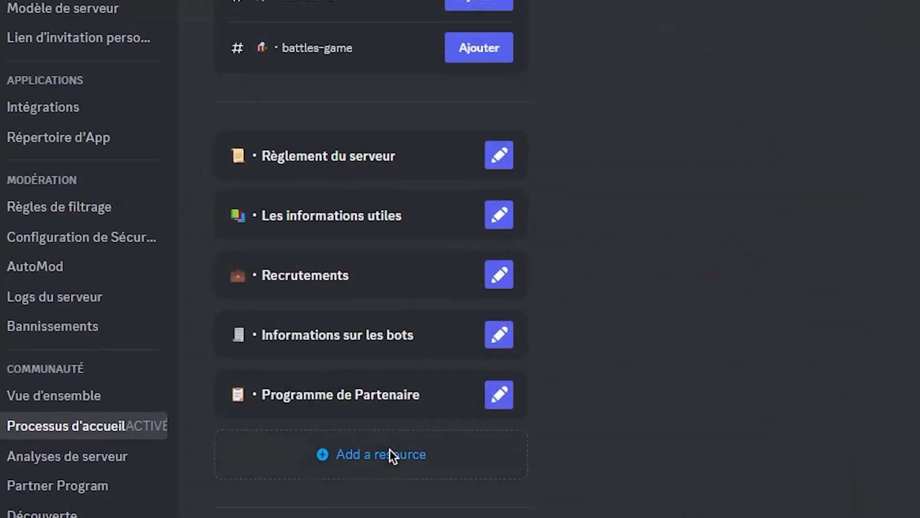
click(390, 454)
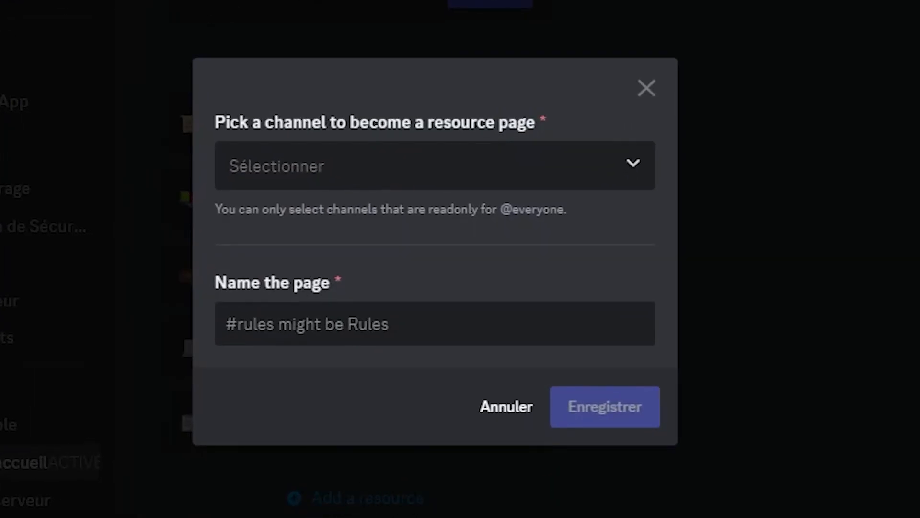
click(302, 173)
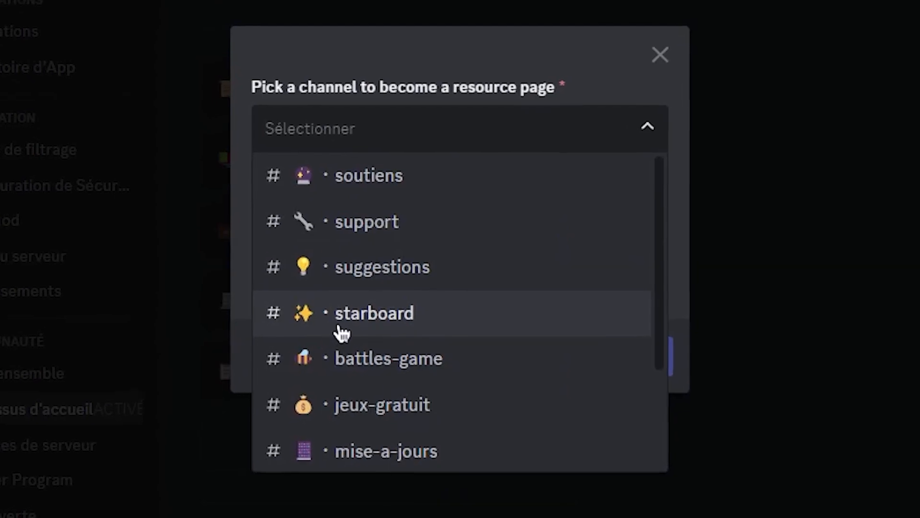
click(391, 335)
click(349, 298)
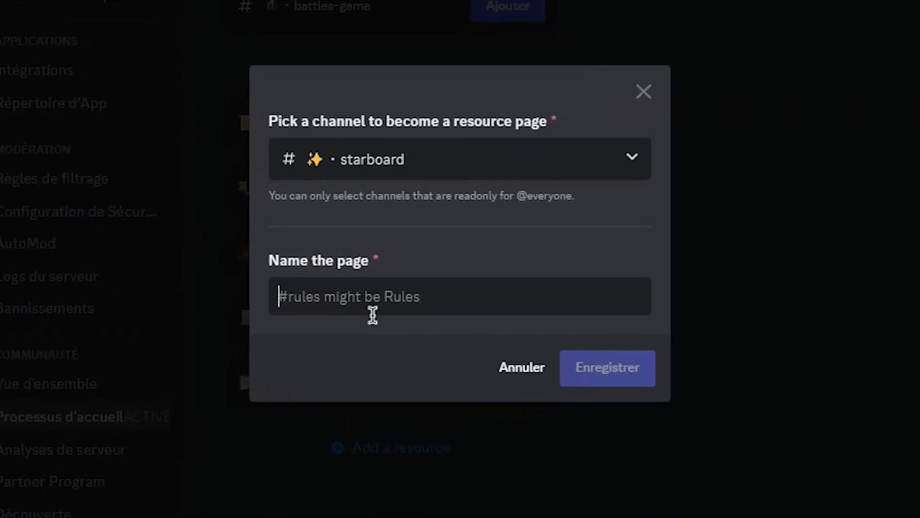
text(cvbx :vc :!c :!)
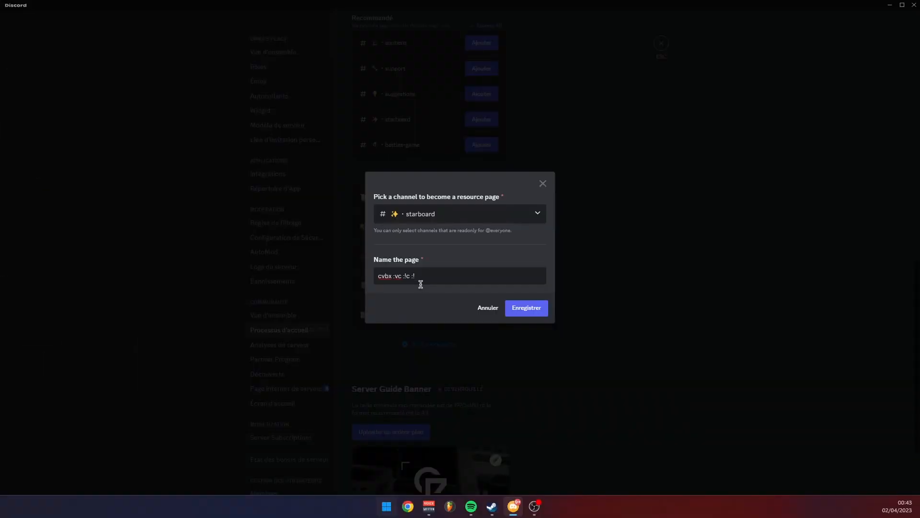
click(542, 313)
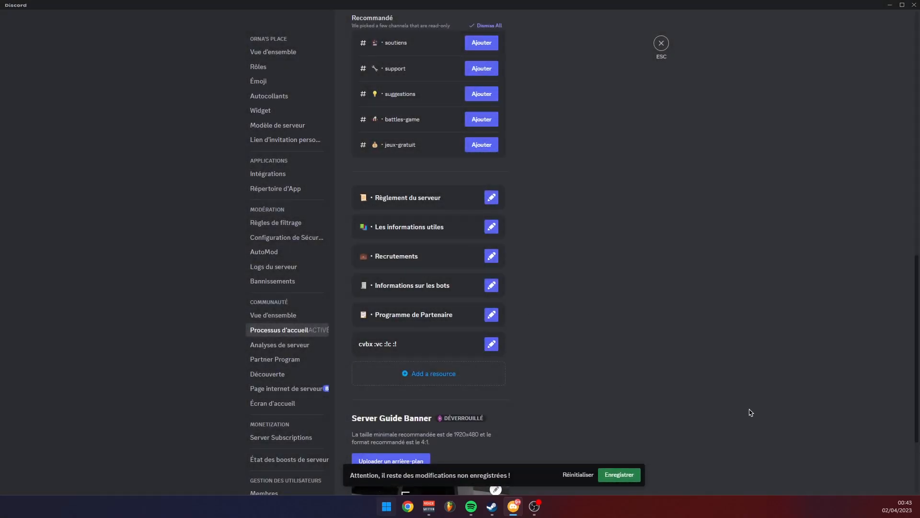
click(662, 43)
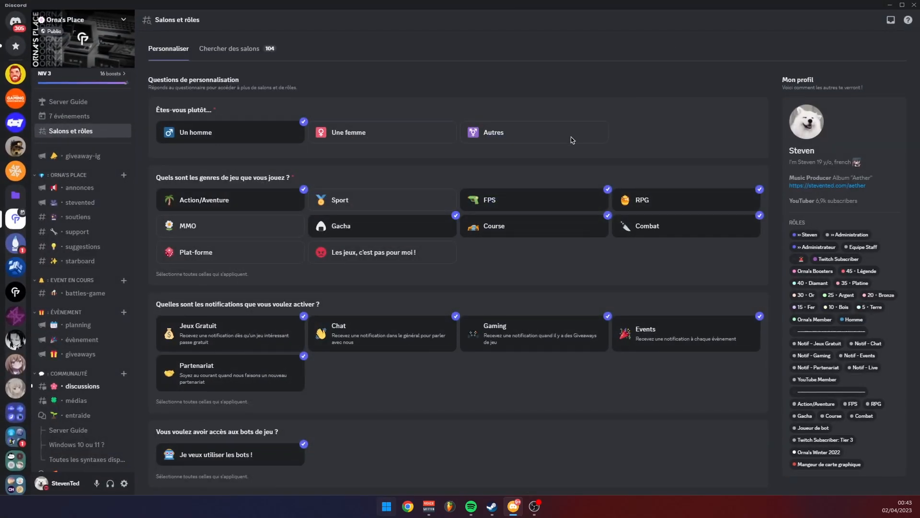
Step: View the Recrutements resource in the Server Guide, open its channel and look through the server's channel list
click(73, 102)
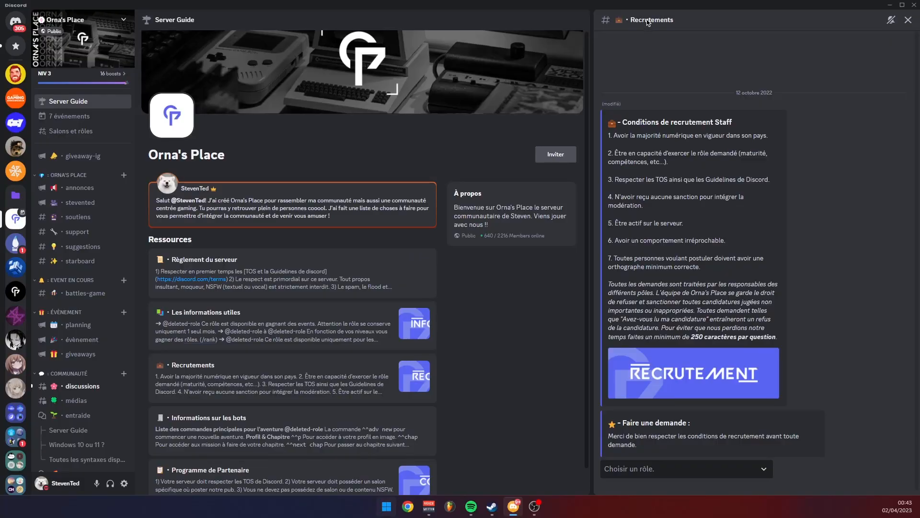
click(648, 21)
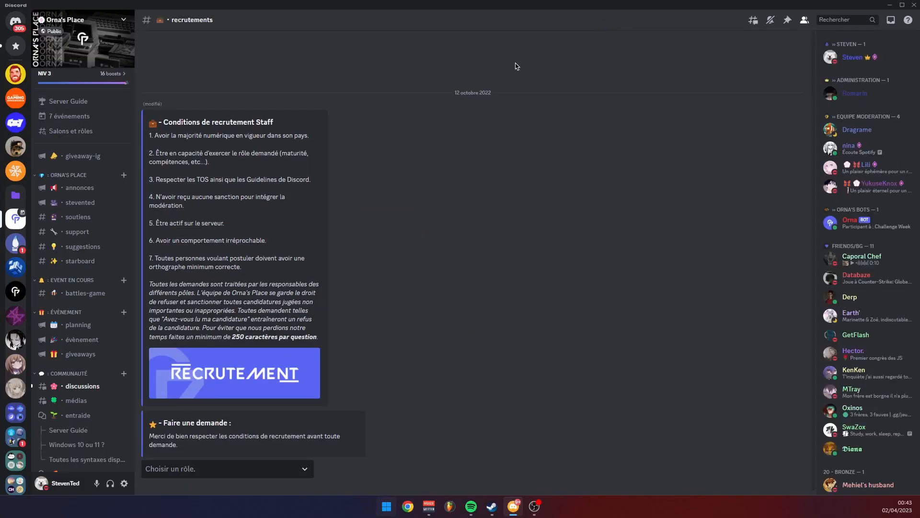
scroll(106, 335, down, 3)
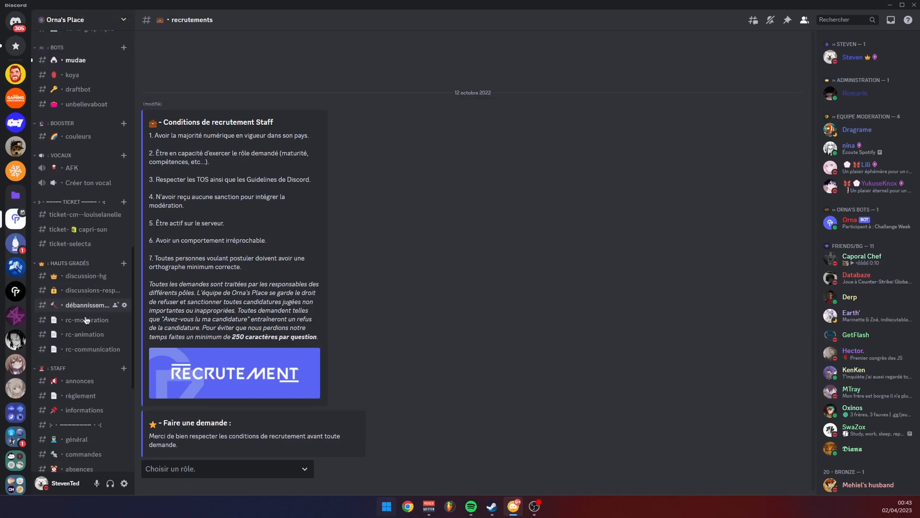
scroll(107, 334, up, 3)
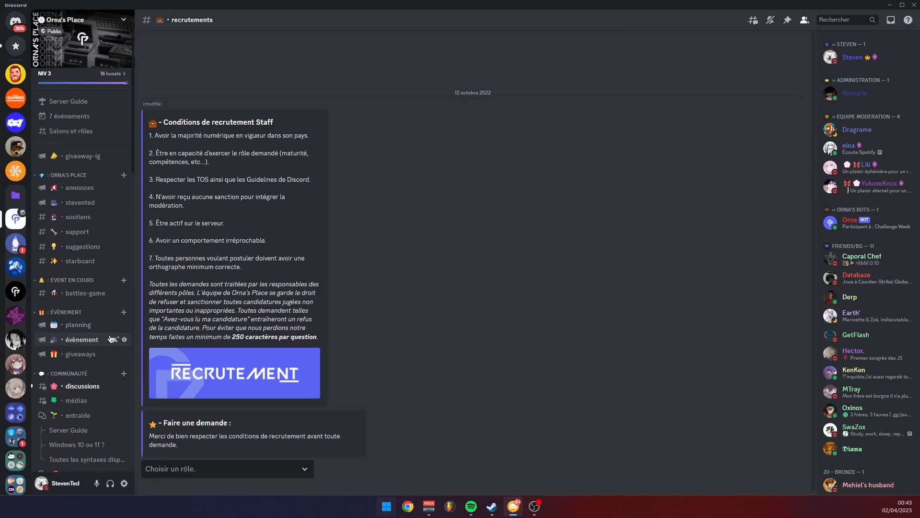
Step: Show all of the server's channels to view the hidden ones, and restore the personalised channel list
click(72, 19)
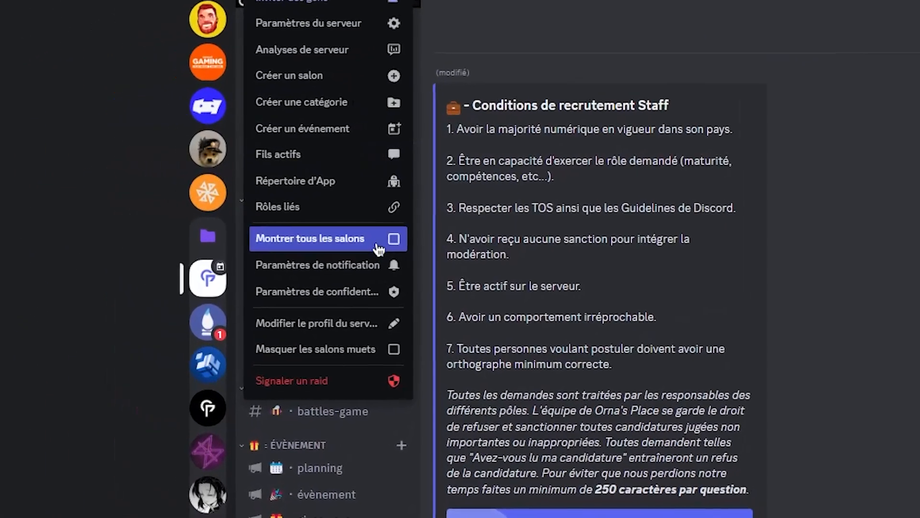
click(377, 250)
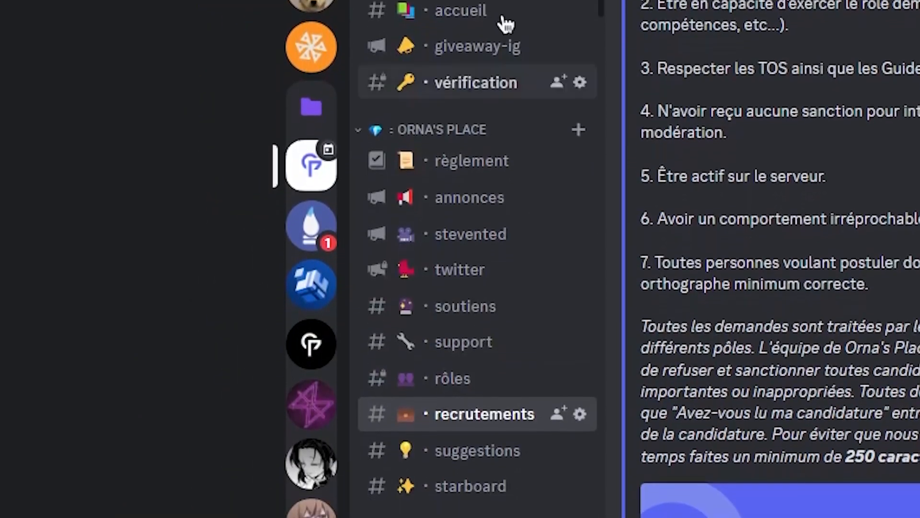
click(480, 3)
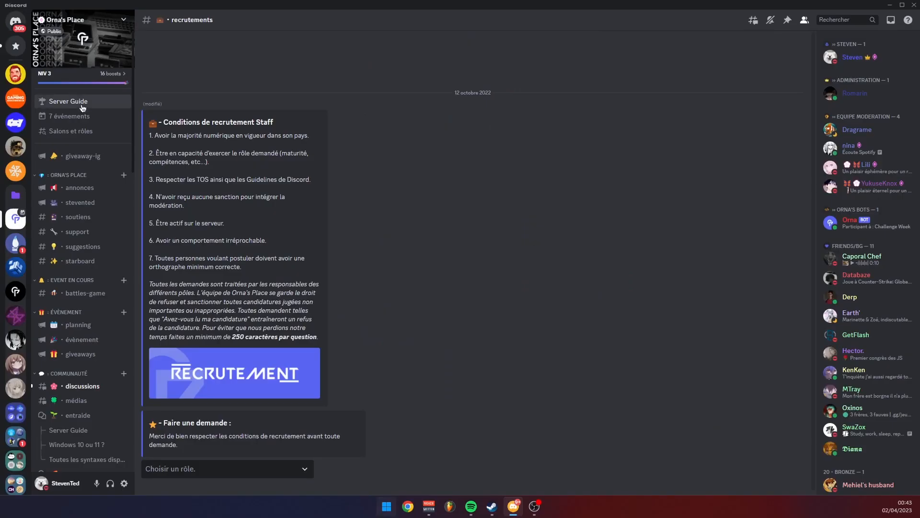
Step: Review the tasks and resource pages in the Processus d'accueil server guide settings, and return to the onboarding overview
click(69, 101)
click(89, 22)
click(71, 78)
scroll(274, 272, down, 2)
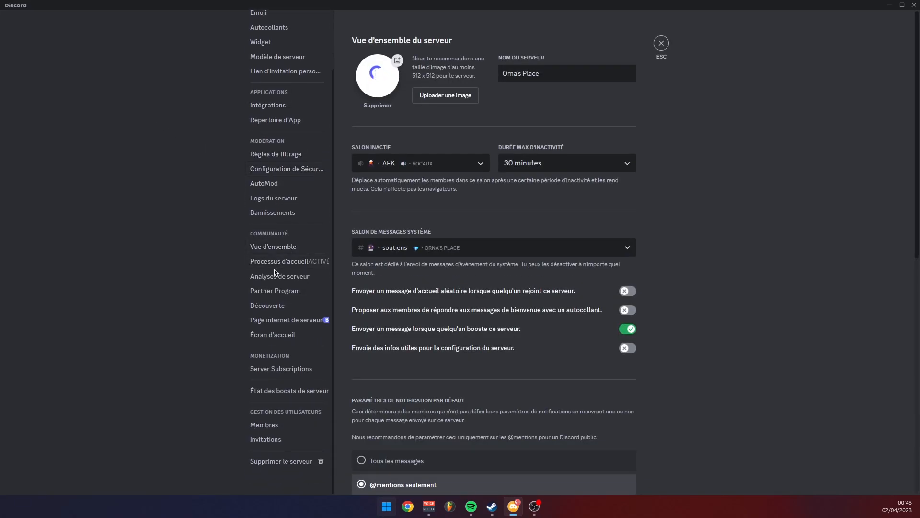
click(278, 261)
scroll(383, 243, down, 12)
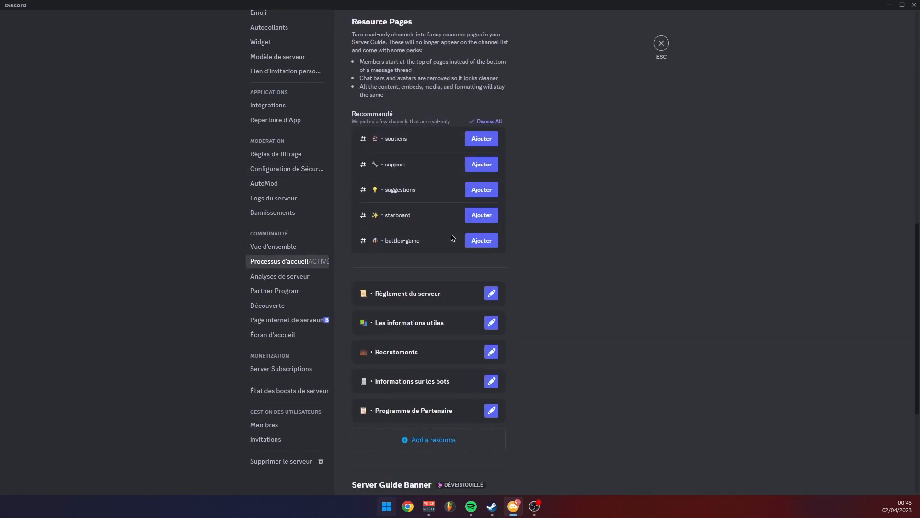
scroll(425, 229, up, 6)
scroll(425, 230, up, 6)
scroll(429, 206, down, 14)
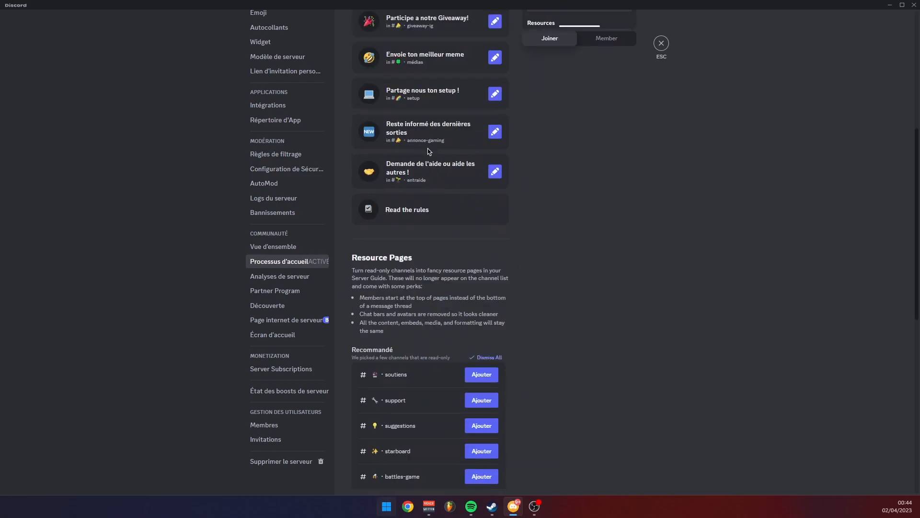
scroll(432, 182, up, 14)
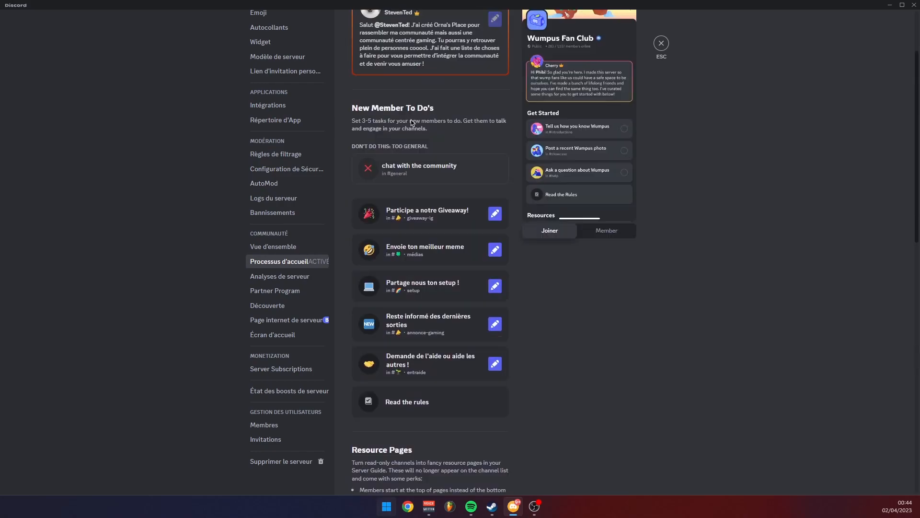
click(365, 37)
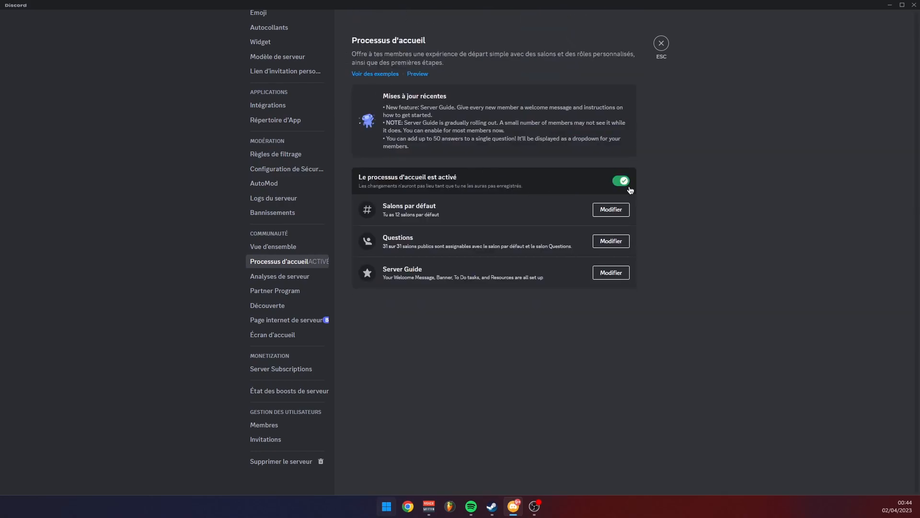
Step: Review the Salons par défaut and Questions settings, and return to the onboarding overview
click(622, 212)
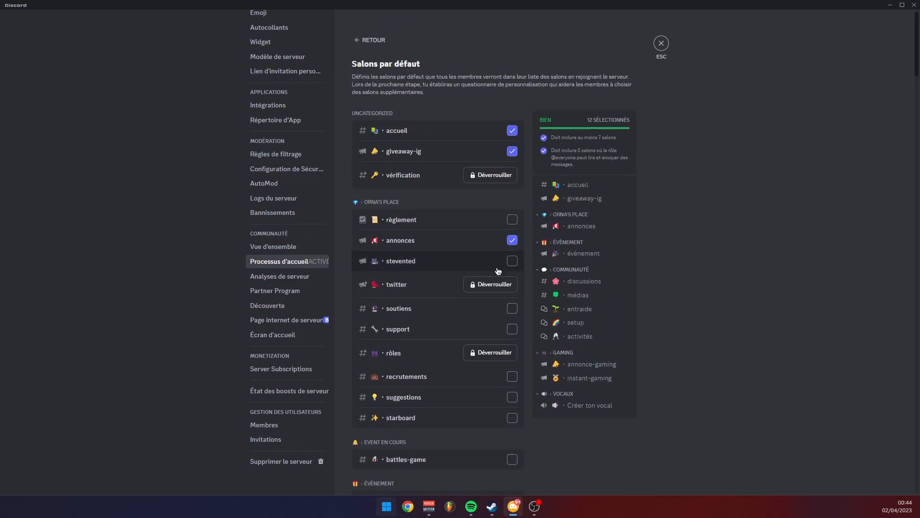
click(374, 39)
click(616, 242)
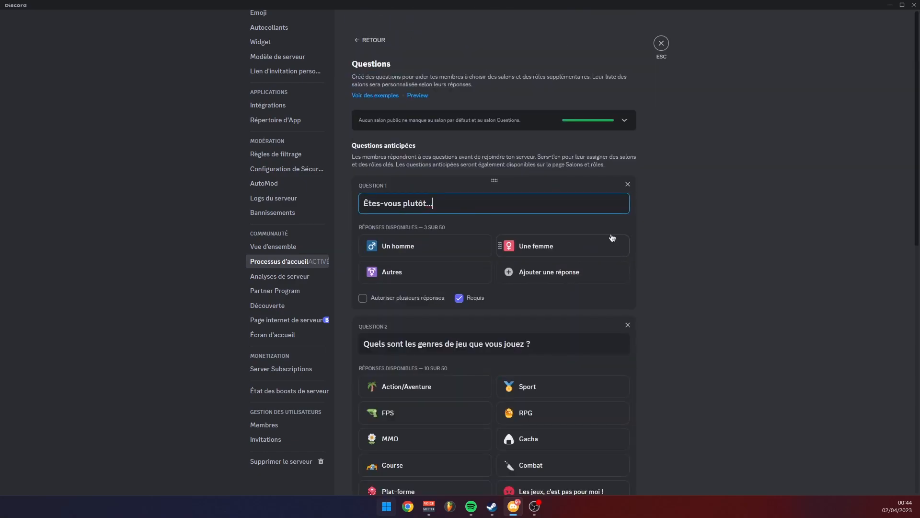
click(373, 42)
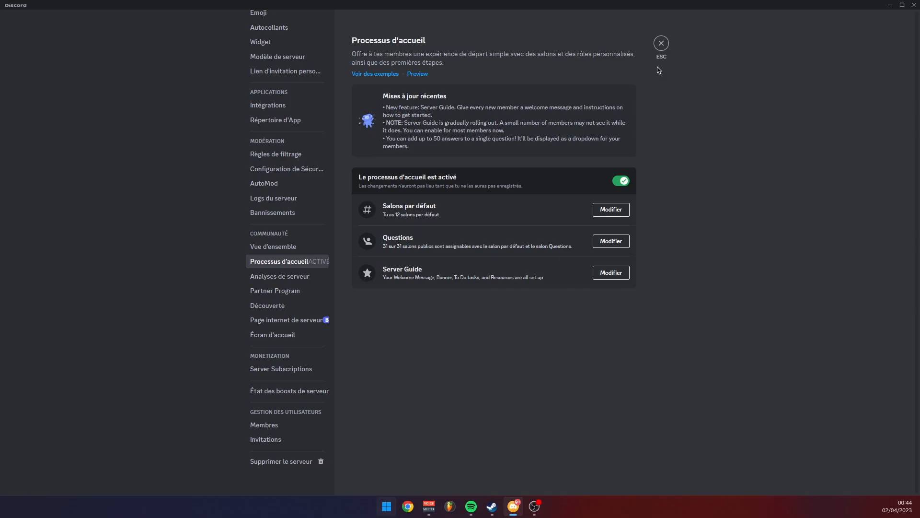
Step: Leave the server settings and enter "ouais je sais pas comment ça marche ce truc la" as a post title in the entraide forum
click(661, 44)
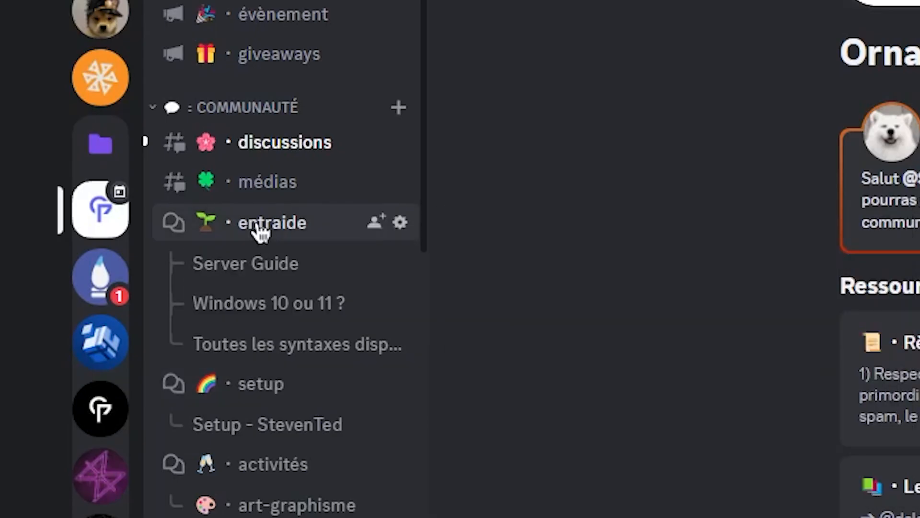
mouse_move(231, 242)
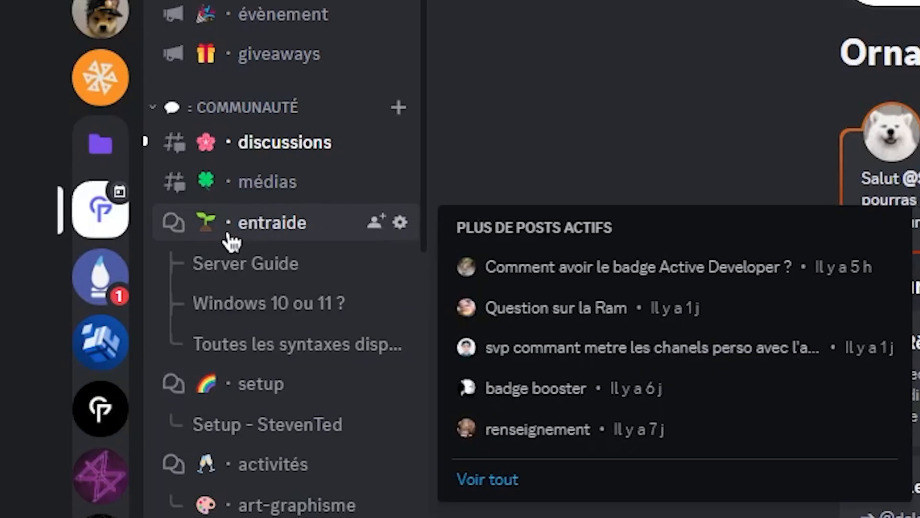
click(271, 242)
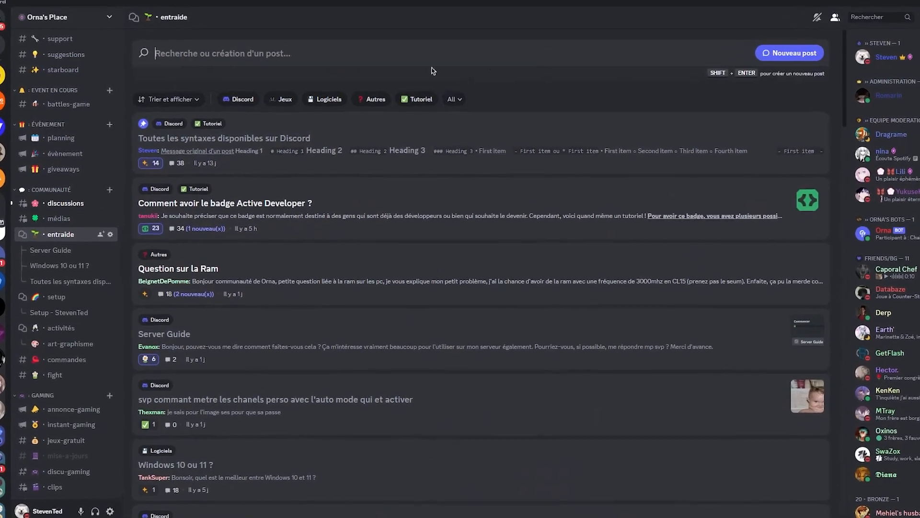
text(ouais je sais pas comment ça marche ce truc la)
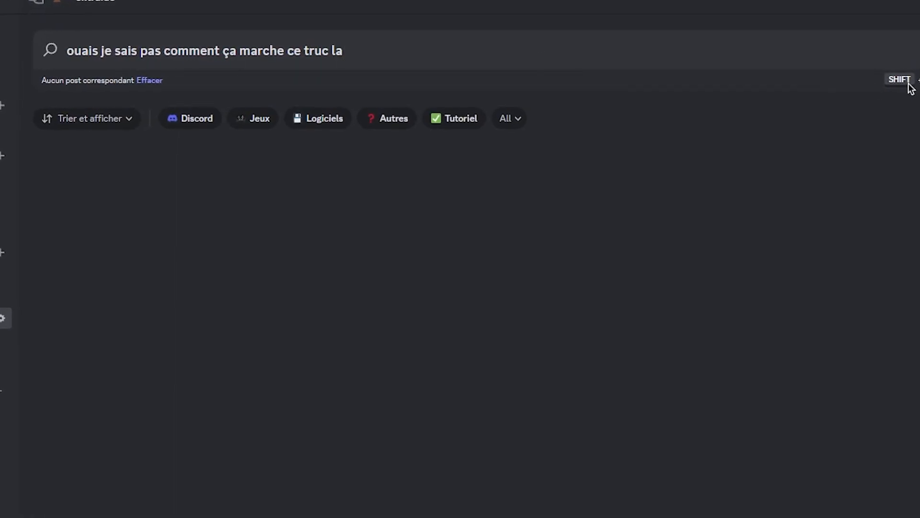